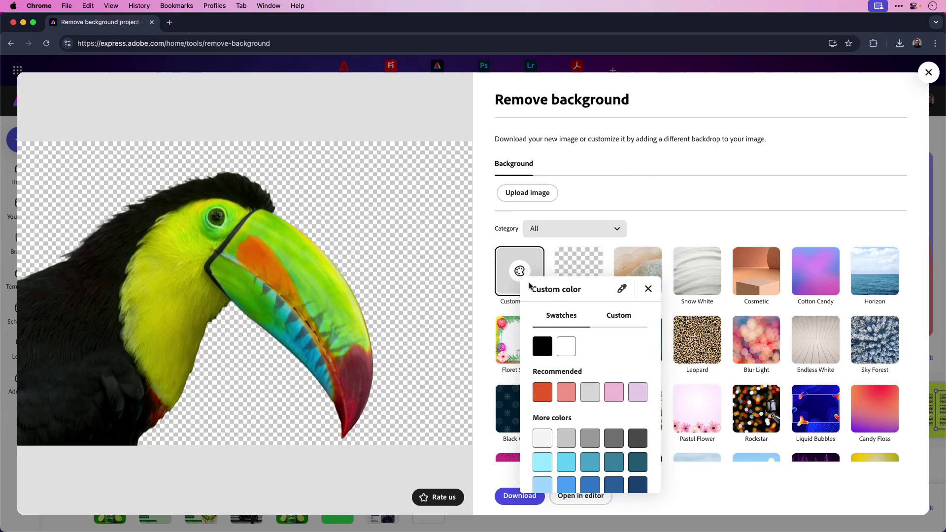
# Sample the toucan beak's green as the cut-out's backdrop colour, then start Remove object.
pyautogui.click(622, 289)
pyautogui.click(270, 239)
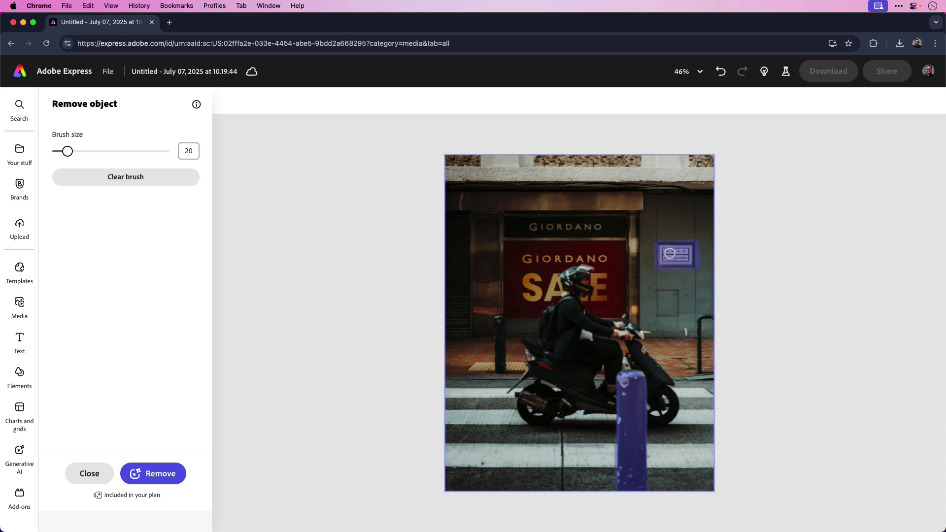
pyautogui.click(152, 473)
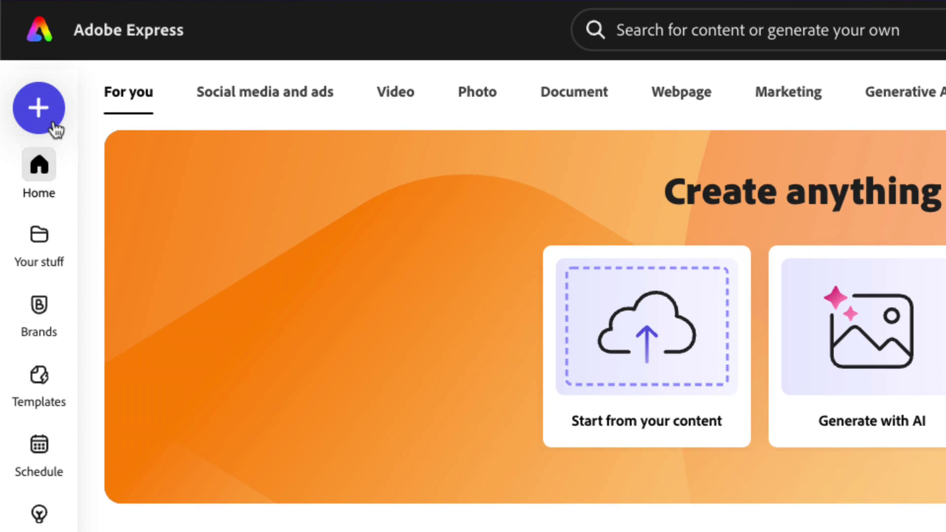
# Open the Convert to GIF tool from the create menu's Quick actions.
pyautogui.click(55, 127)
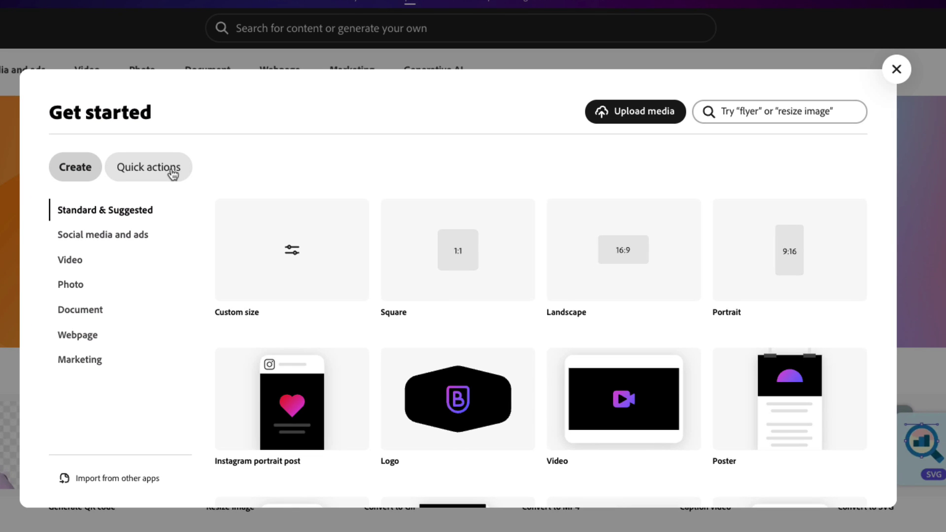
pyautogui.click(173, 174)
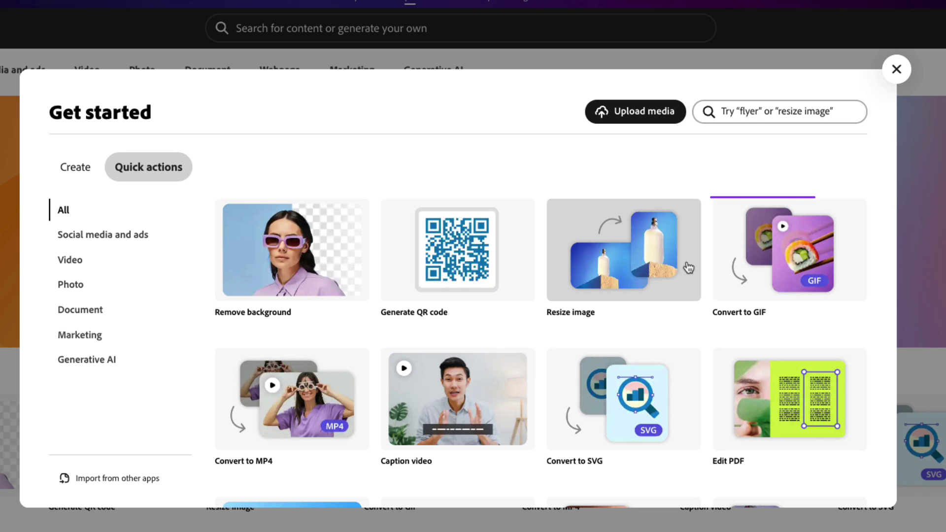
pyautogui.click(747, 281)
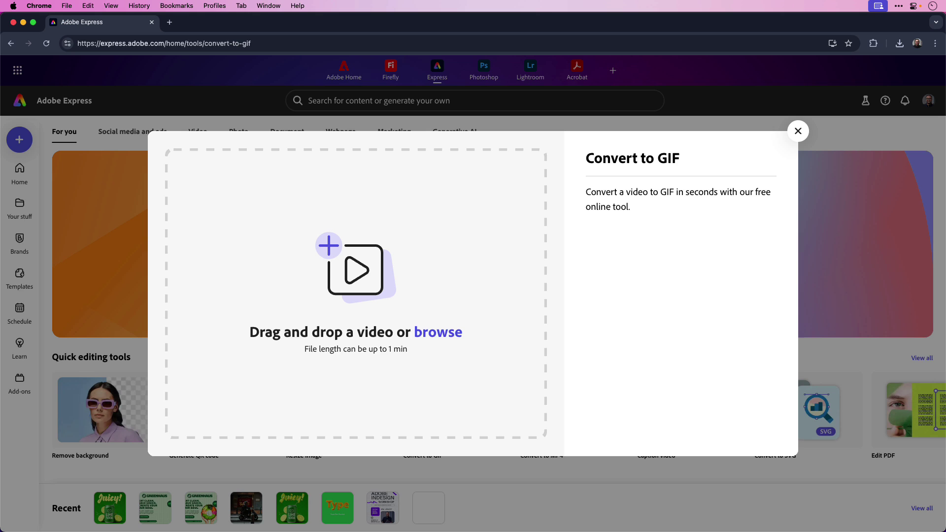
# Load the cooking video into the GIF converter and trim it to a 5-second clip.
pyautogui.moveTo(22, 180); pyautogui.dragTo(355, 289)
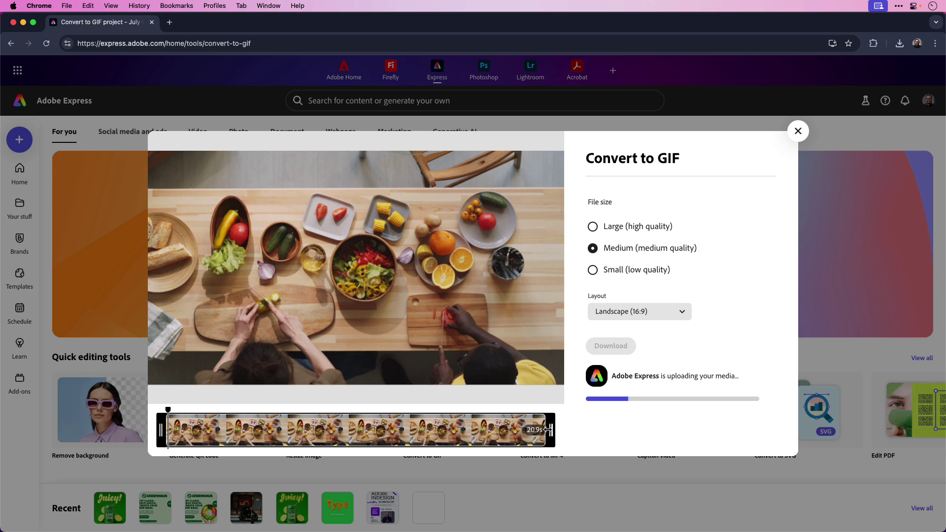
pyautogui.moveTo(547, 429); pyautogui.dragTo(258, 424)
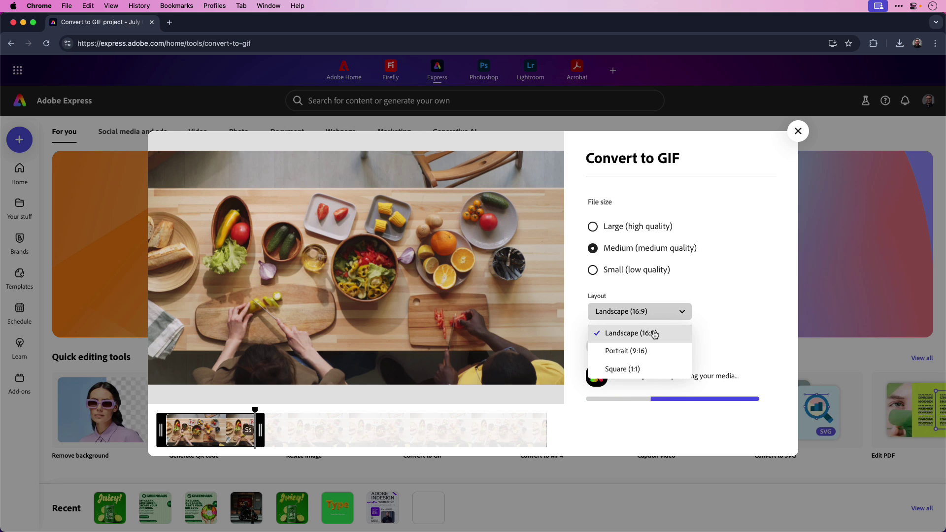
# Keep the Landscape (16:9) layout and download the GIF at Large (high quality).
pyautogui.click(654, 334)
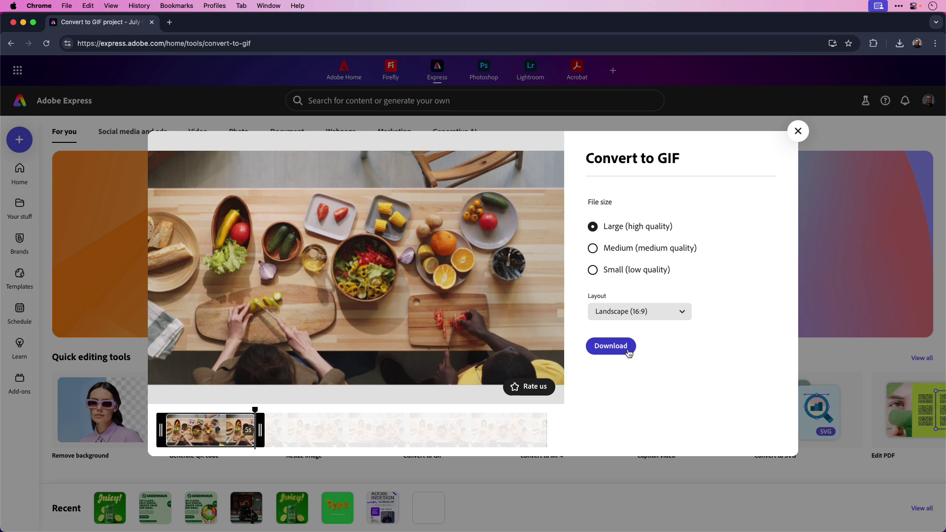
pyautogui.click(627, 352)
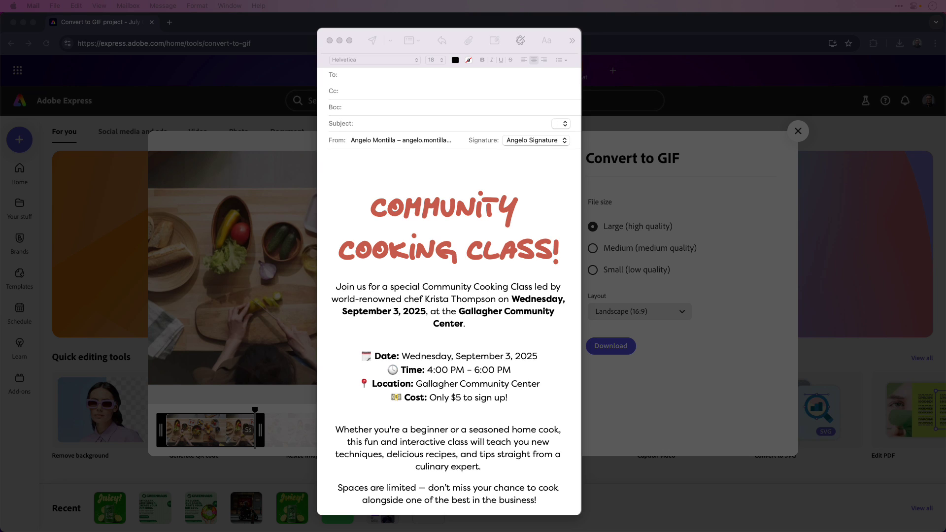
# Insert the cooking GIF above the flyer heading in the Community Cooking Class email.
pyautogui.moveTo(0, 111); pyautogui.dragTo(455, 190)
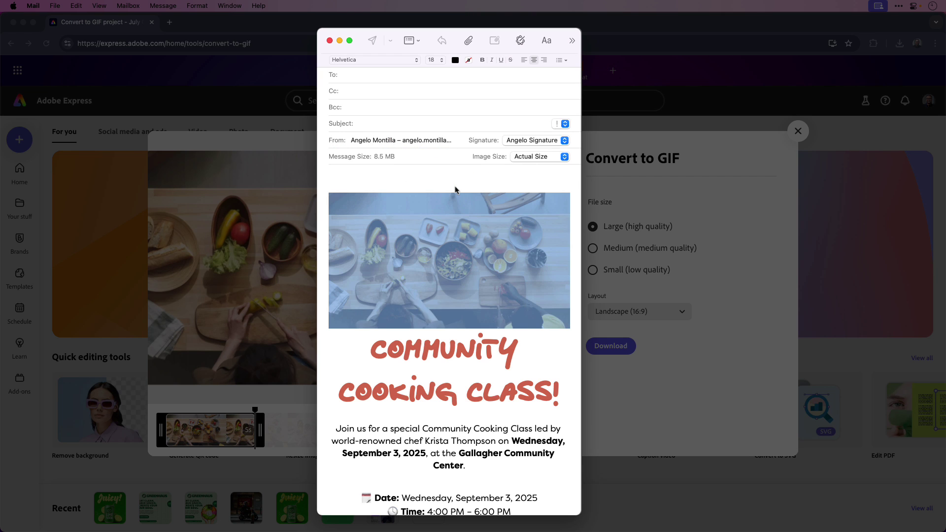
pyautogui.click(577, 316)
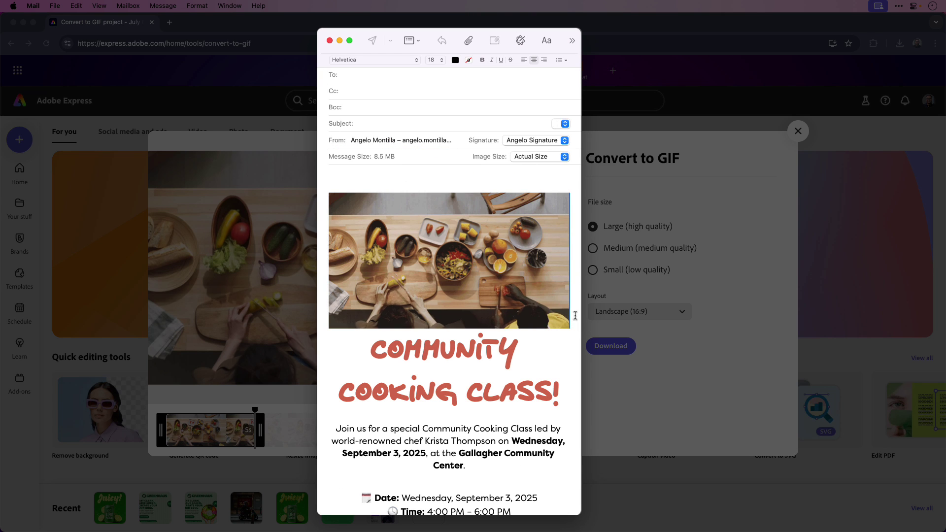
pyautogui.scroll(-2, 523, 346)
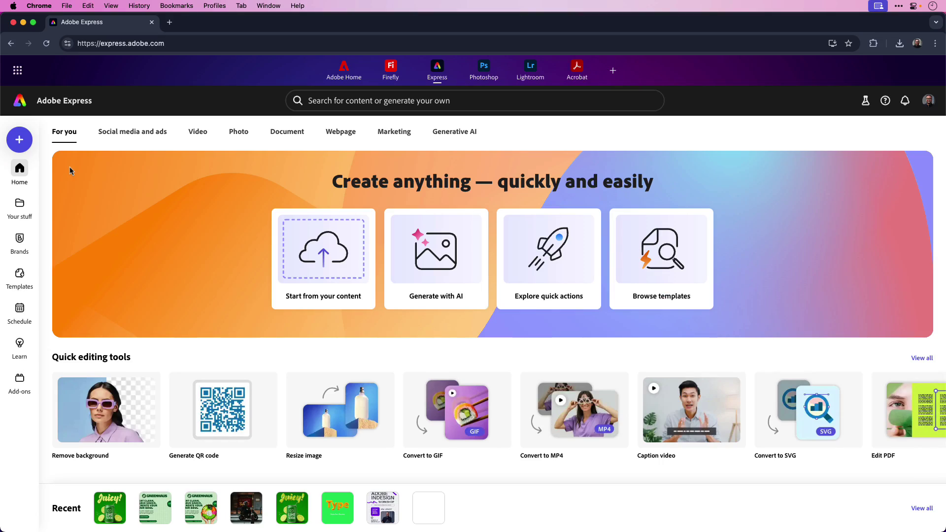
# Open the Remove background quick action and upload Toucan.jpeg to cut out the bird.
pyautogui.click(19, 139)
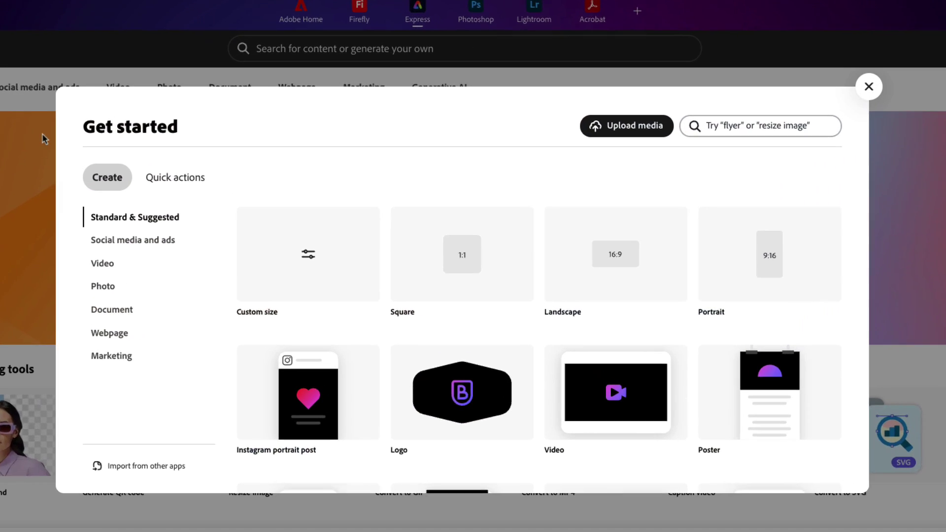
pyautogui.click(189, 180)
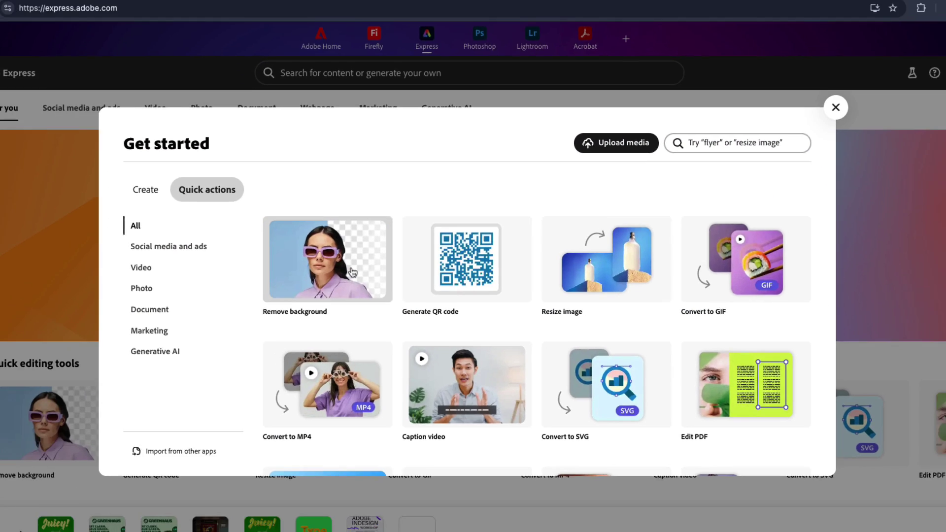
pyautogui.click(317, 264)
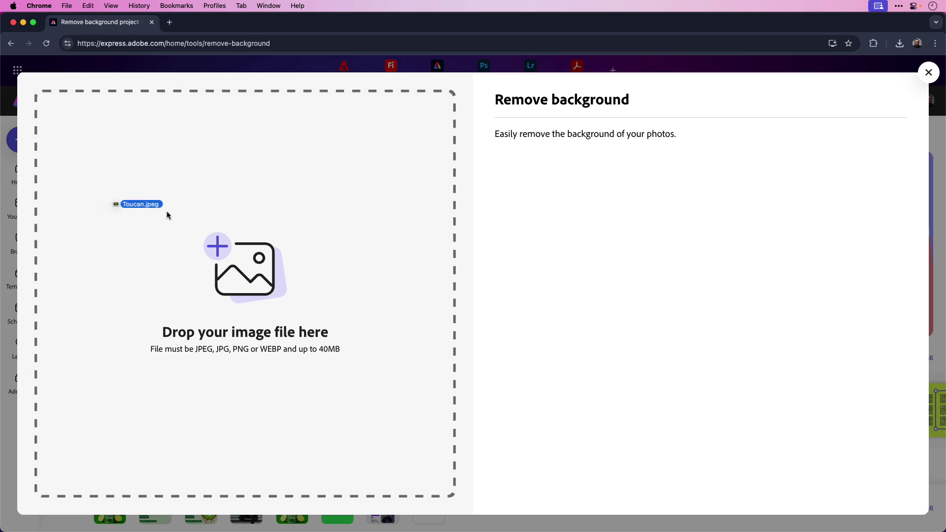
pyautogui.moveTo(167, 214); pyautogui.dragTo(282, 265)
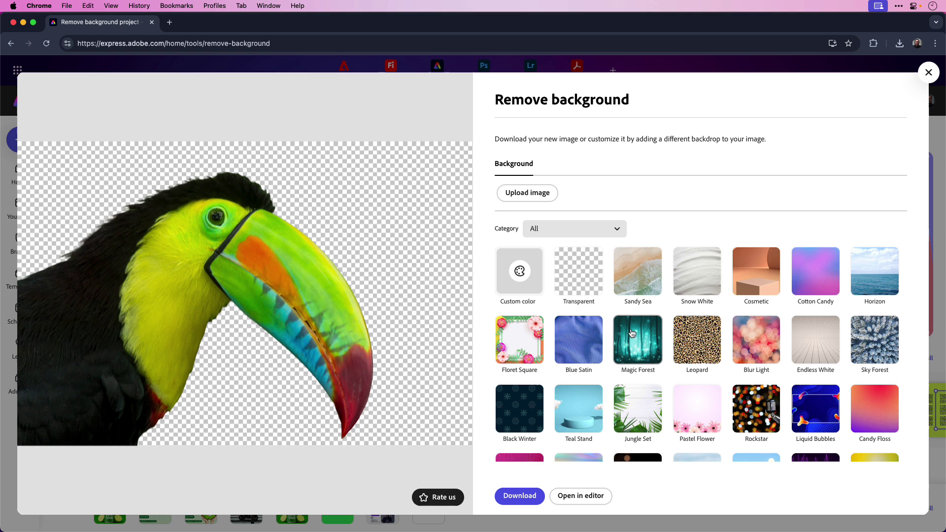
# Set a custom background colour on the toucan, using the eyedropper to sample its beak's green.
pyautogui.click(530, 285)
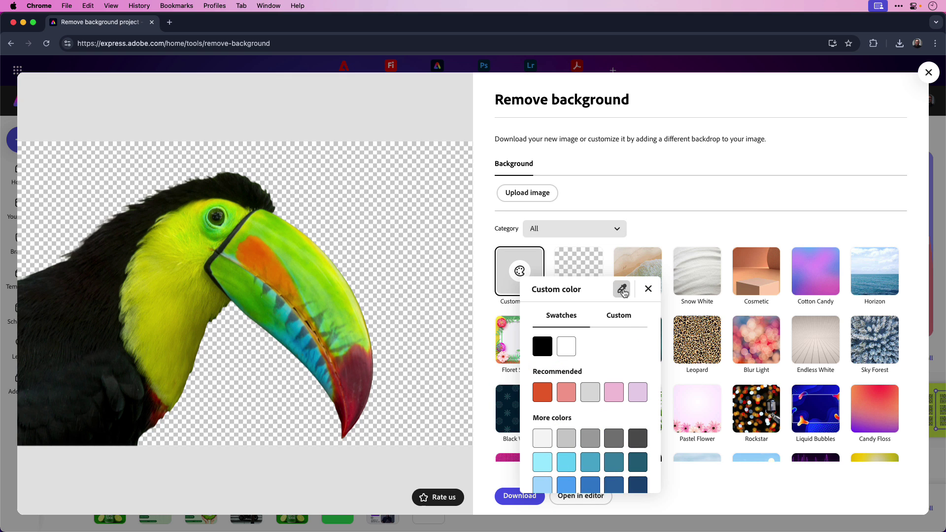
pyautogui.click(622, 290)
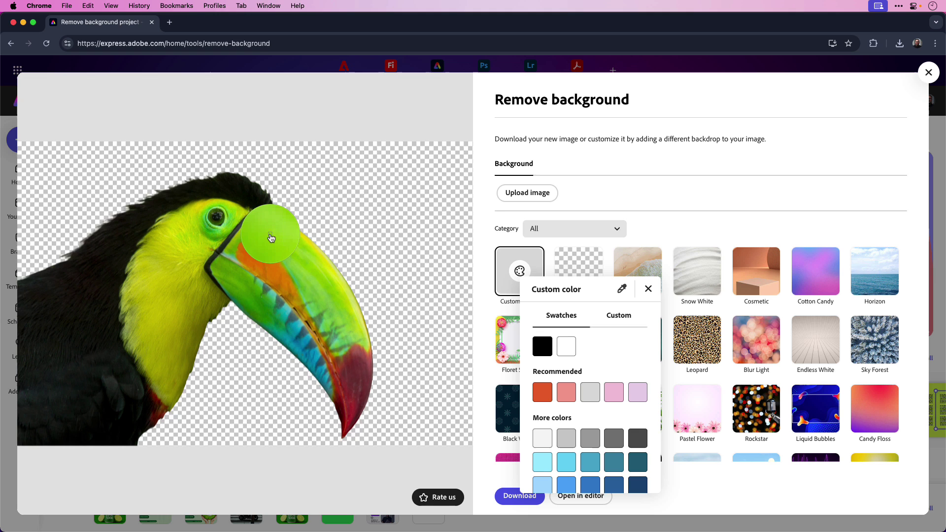
pyautogui.click(271, 238)
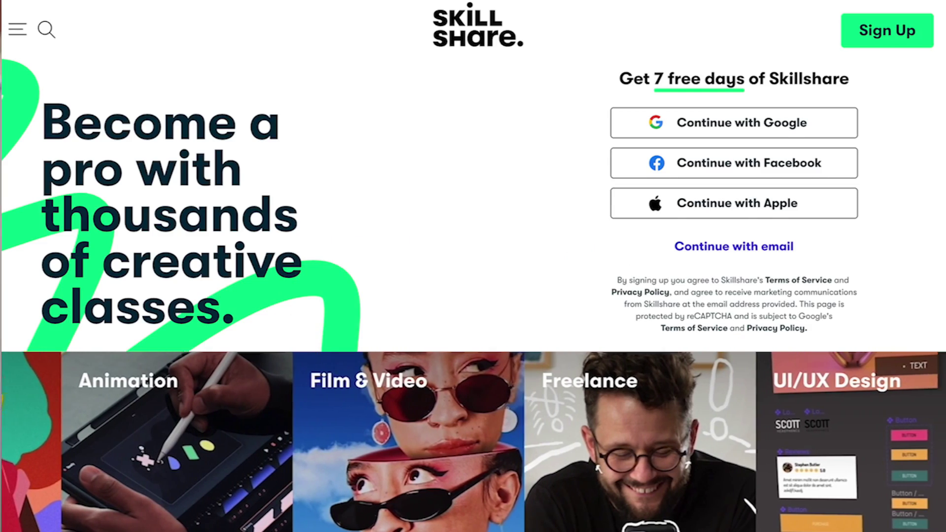
# Search Skillshare for motivation classes, then open Productivity Masterclass and the Unlocking Your Potential course.
pyautogui.scroll(-10, 473, 266)
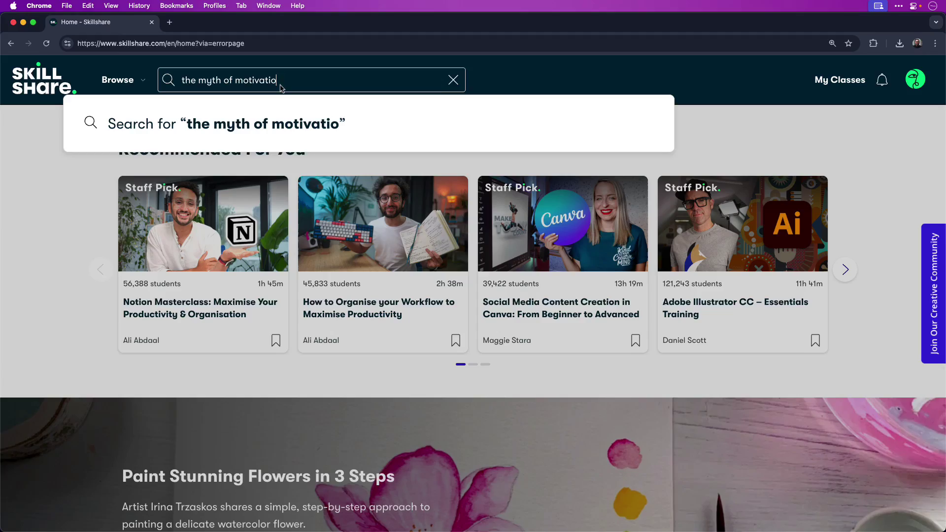
pyautogui.write('n')
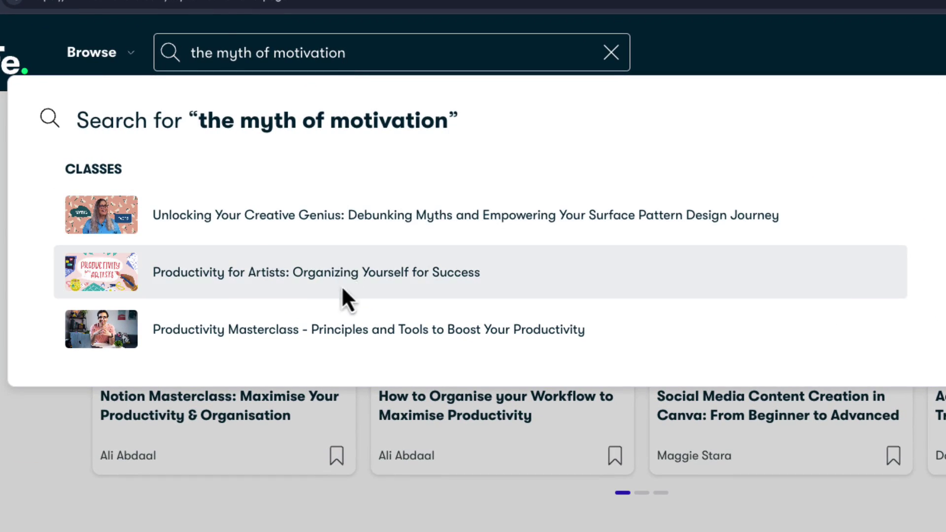
pyautogui.click(347, 330)
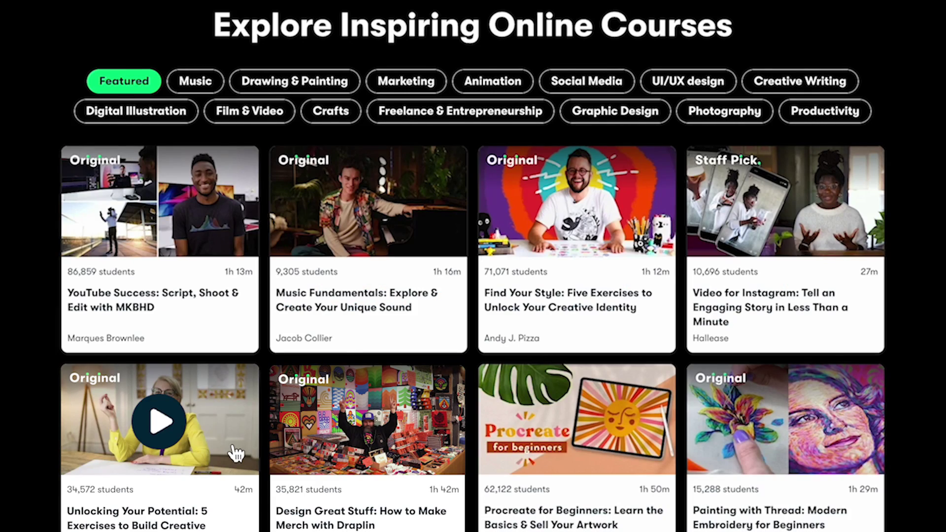
pyautogui.click(237, 453)
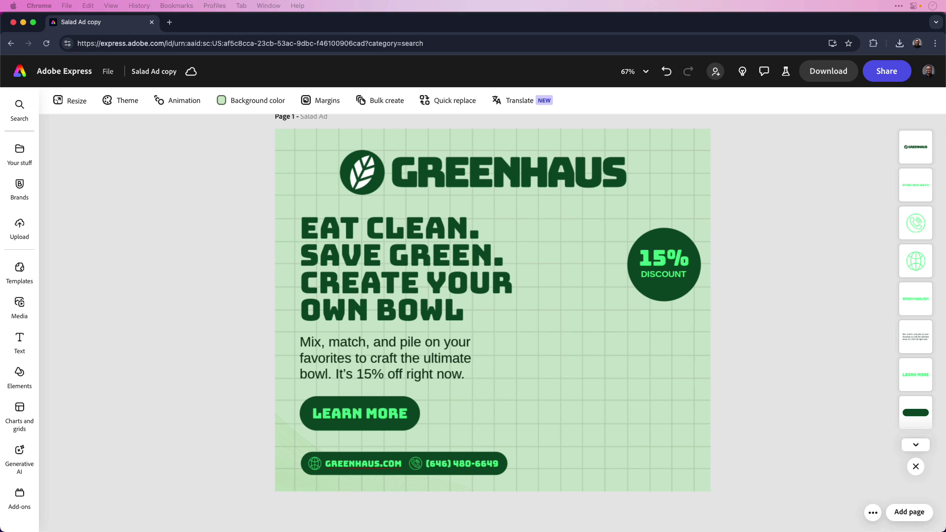
# Add the salad-bowl photo, enlarge it at the ad's lower right clear of the headline, and remove its background.
pyautogui.moveTo(30, 163); pyautogui.dragTo(232, 209)
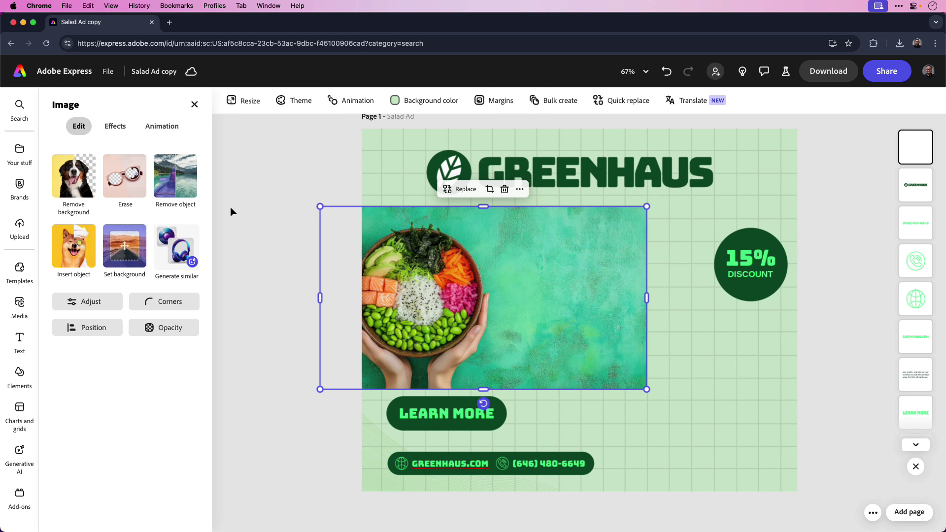
pyautogui.moveTo(456, 306); pyautogui.dragTo(675, 410)
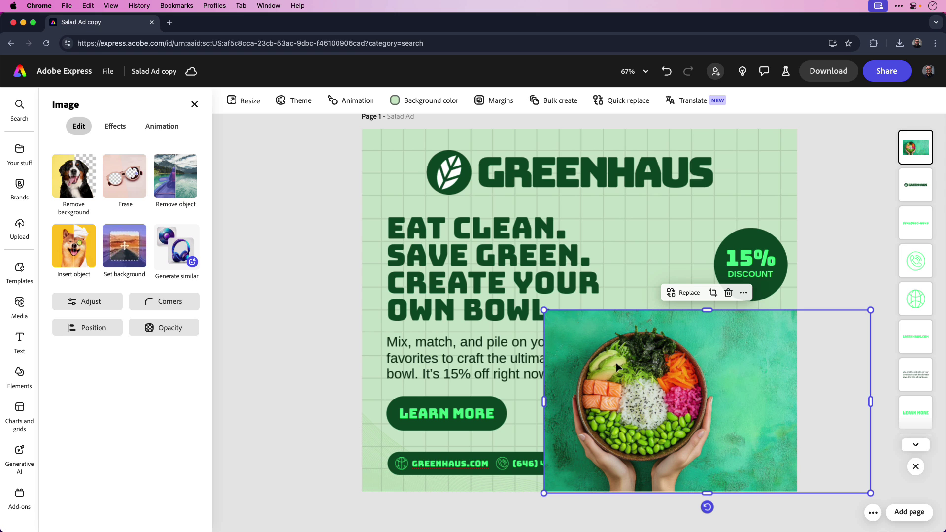
pyautogui.moveTo(543, 310); pyautogui.dragTo(446, 256)
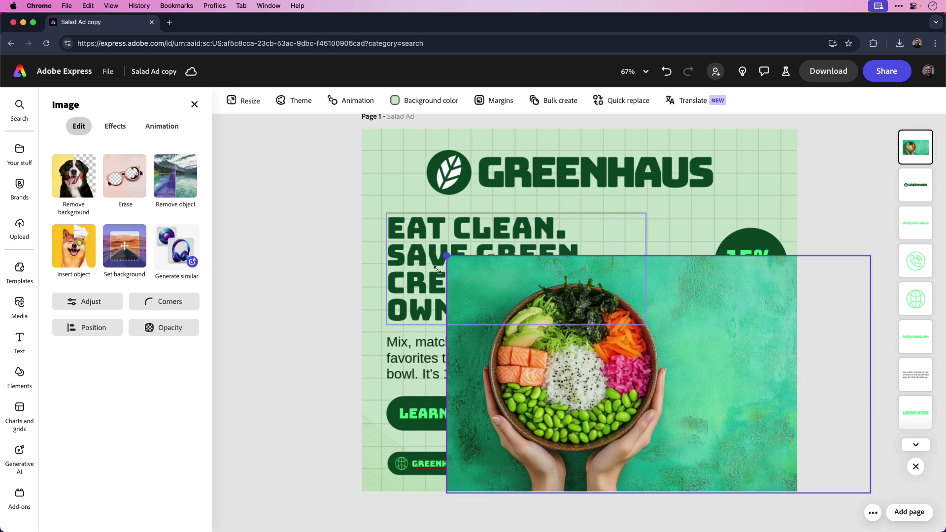
pyautogui.moveTo(565, 367); pyautogui.dragTo(664, 369)
pyautogui.moveTo(546, 260); pyautogui.dragTo(533, 249)
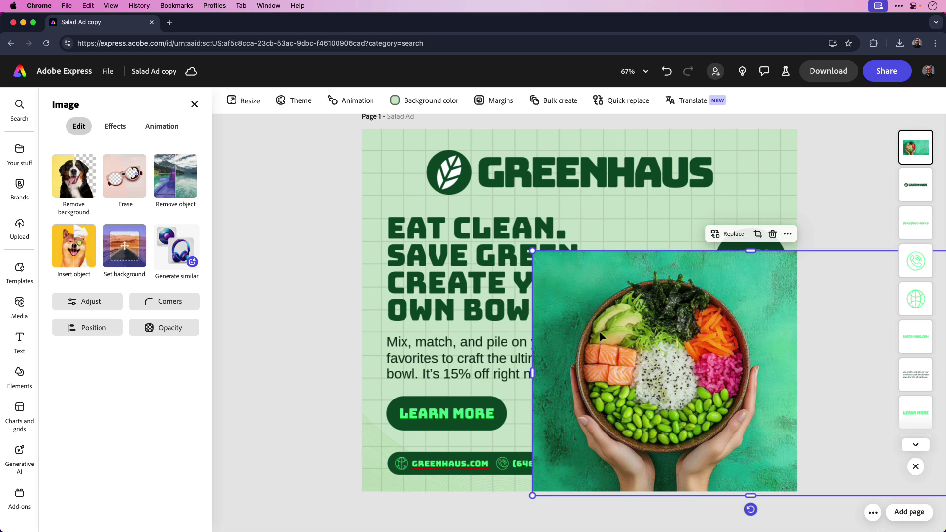
pyautogui.moveTo(598, 332); pyautogui.dragTo(622, 359)
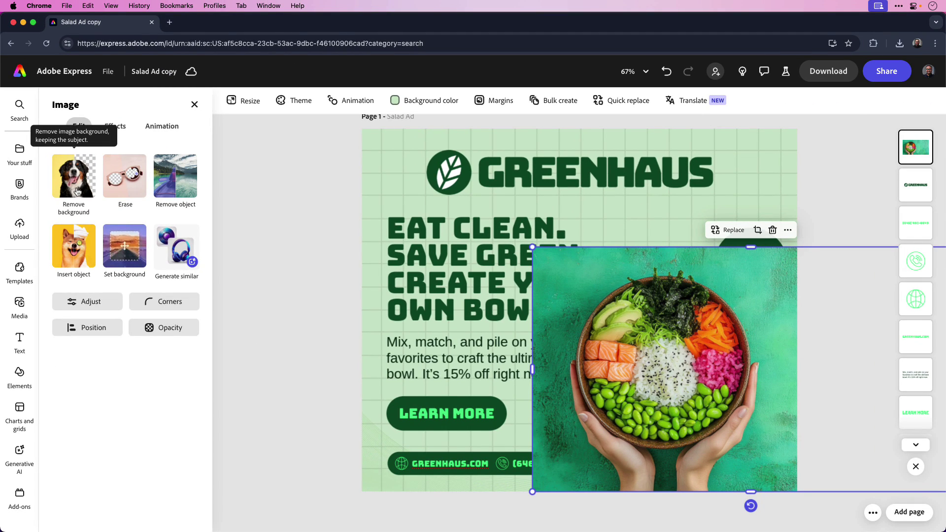
pyautogui.click(77, 191)
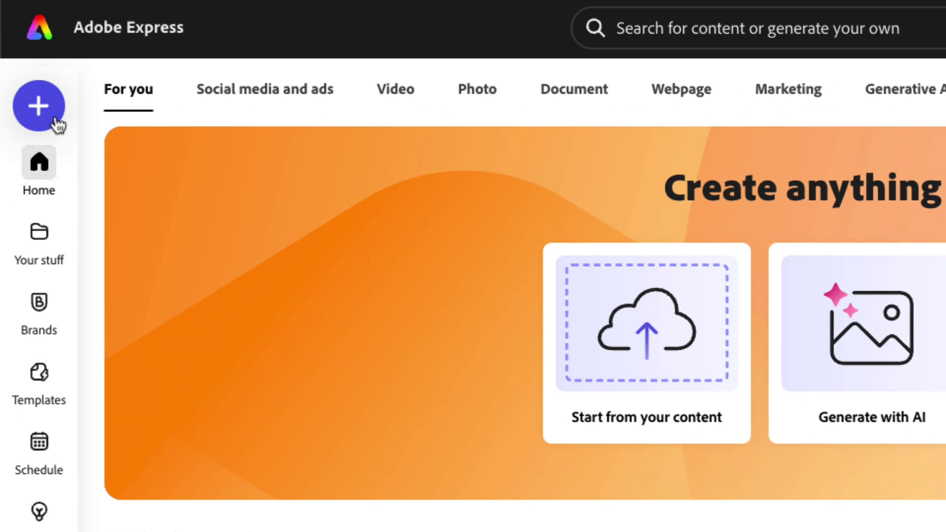
# Open Remove object from the Generative AI quick actions to reach the file picker.
pyautogui.click(55, 120)
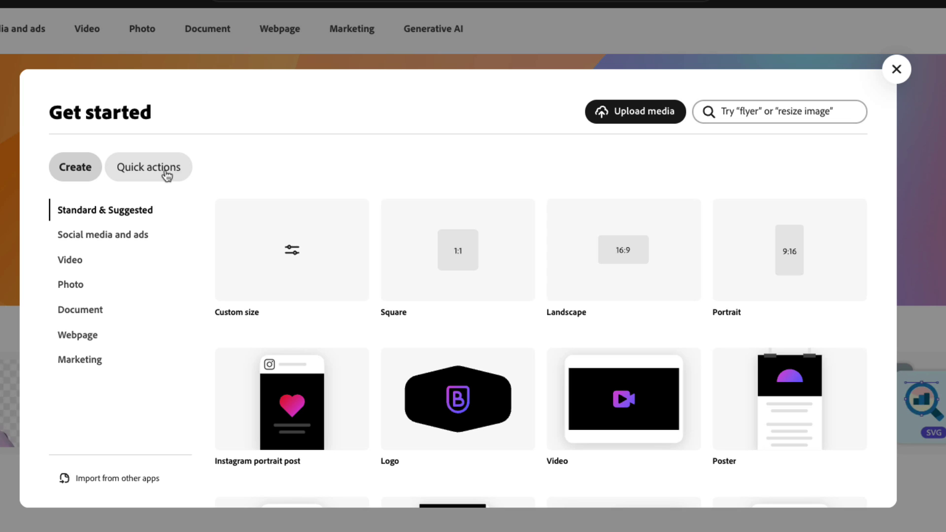
pyautogui.click(169, 177)
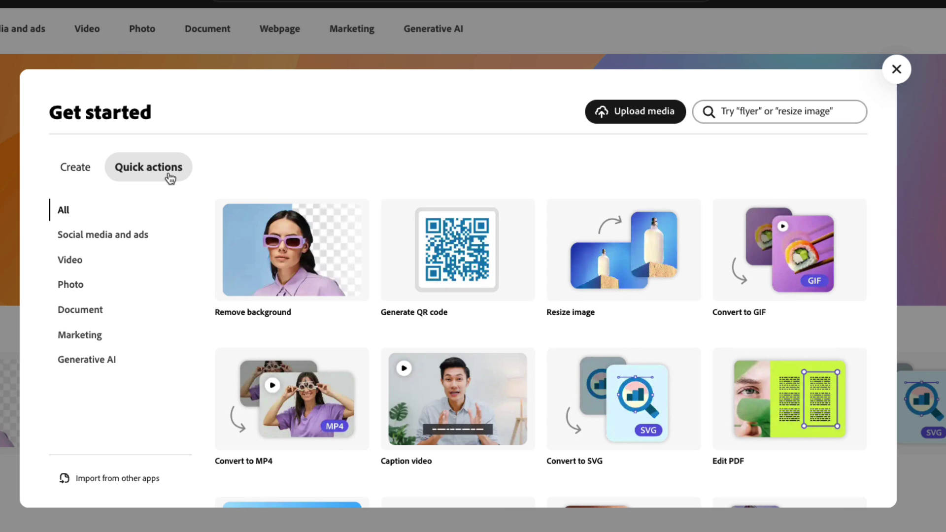
pyautogui.click(115, 365)
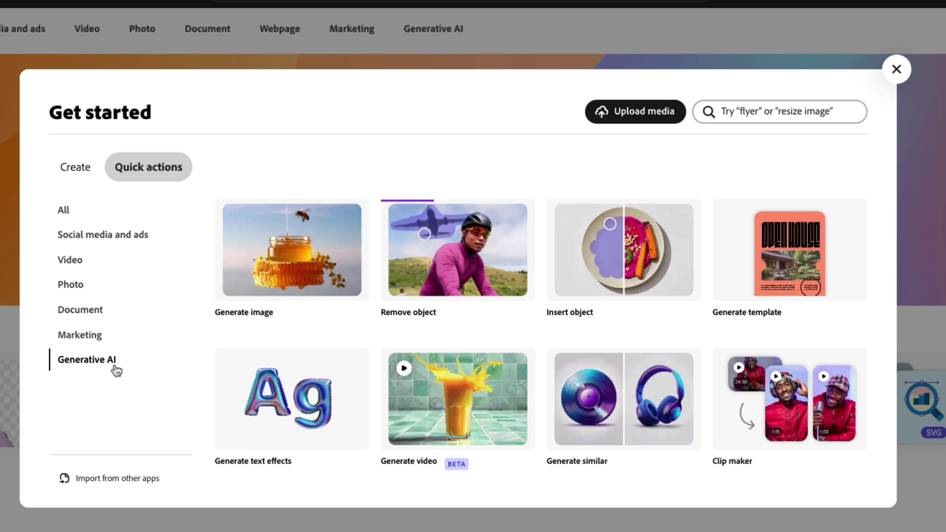
pyautogui.click(465, 279)
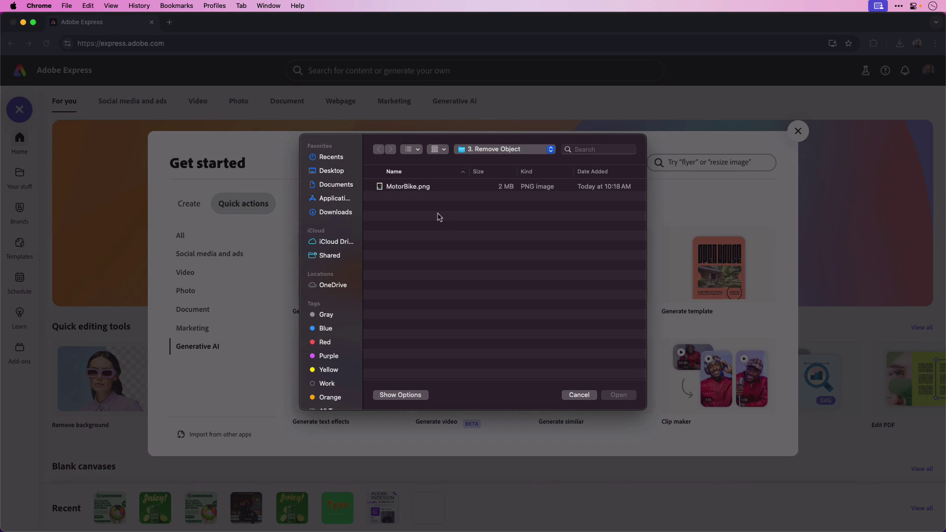
# Open MotorBike.png in Remove object and paint over the front bollard at brush size 40.
pyautogui.click(429, 193)
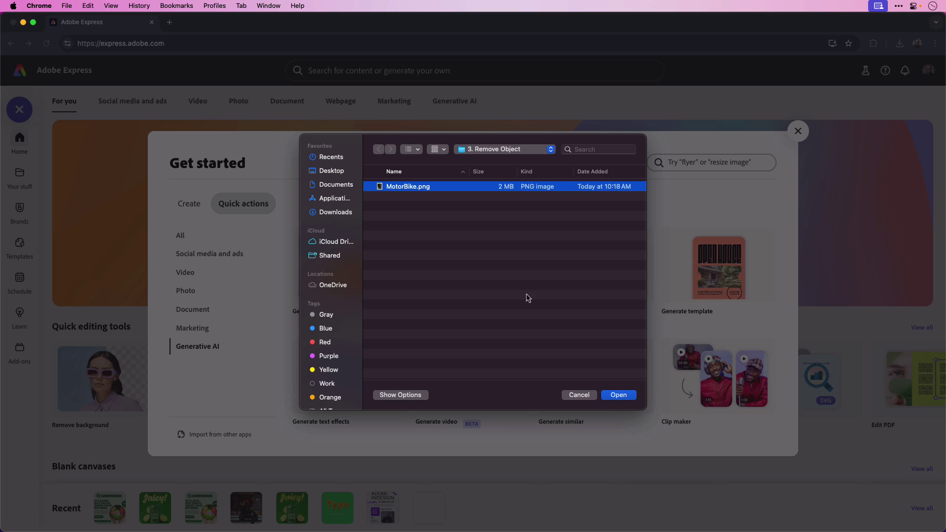
pyautogui.click(618, 395)
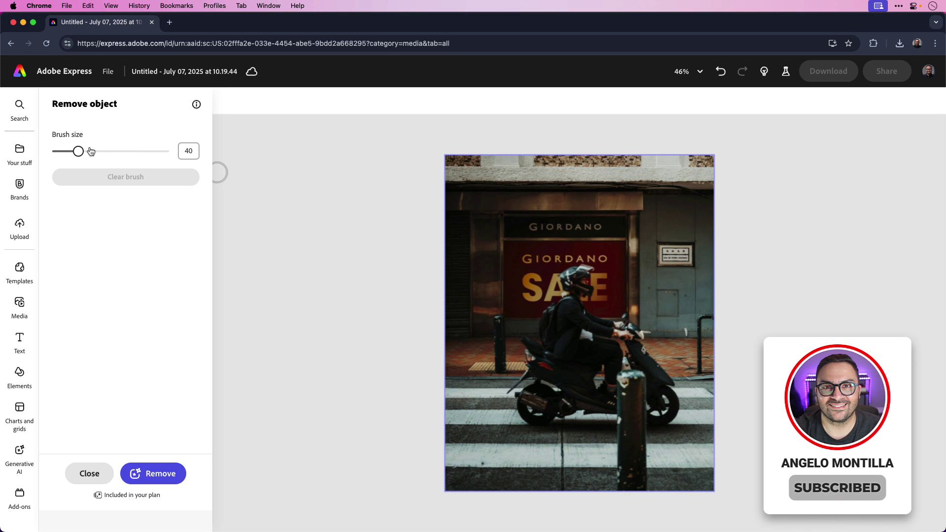
pyautogui.moveTo(91, 151); pyautogui.dragTo(94, 155)
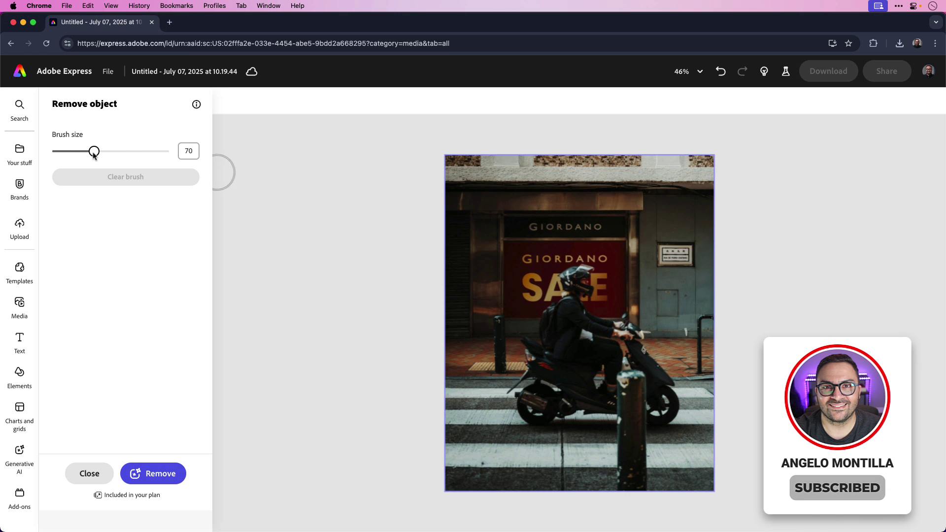
pyautogui.scroll(2, 655, 450)
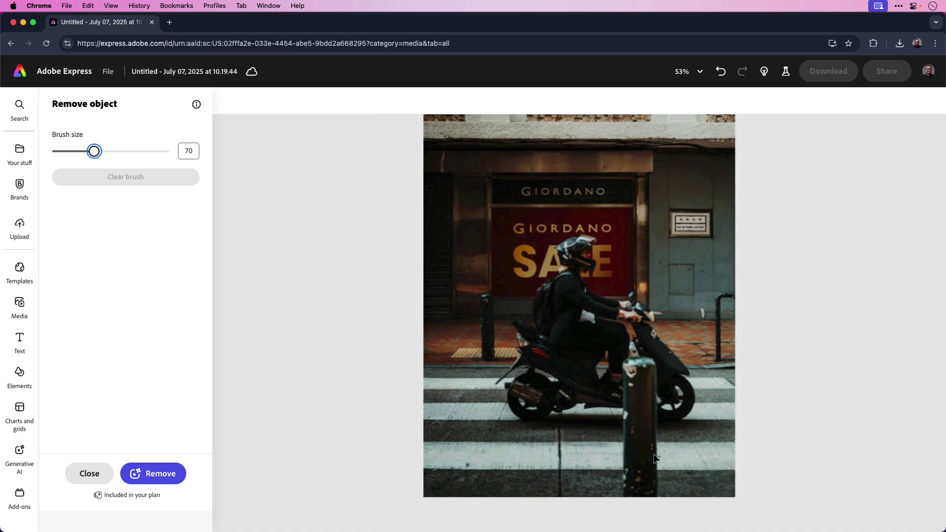
pyautogui.scroll(5, 654, 456)
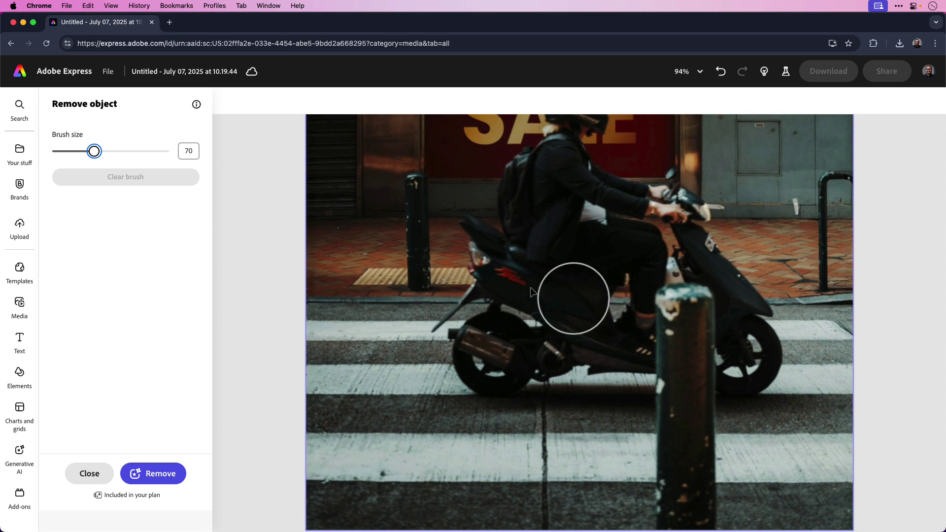
pyautogui.moveTo(93, 156); pyautogui.dragTo(76, 156)
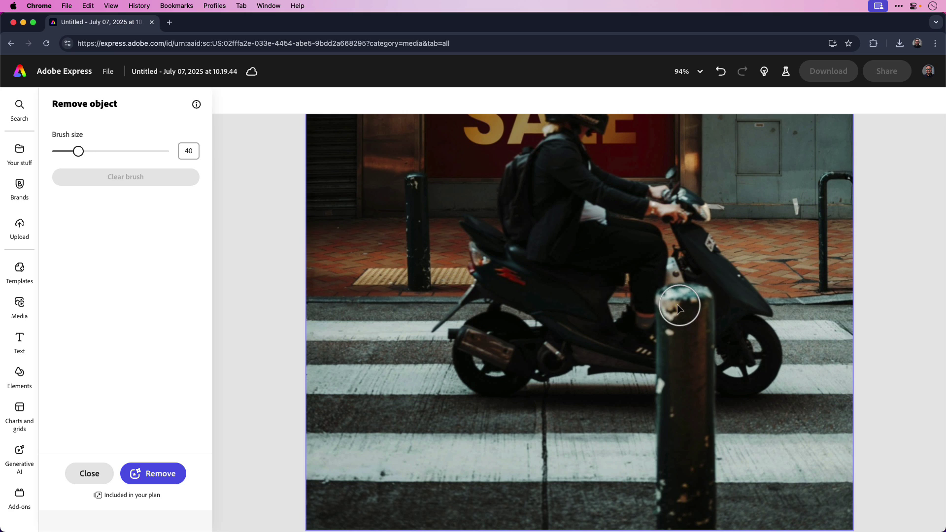
pyautogui.moveTo(670, 302)
pyautogui.mouseDown()
pyautogui.moveTo(672, 500)
pyautogui.moveTo(682, 521)
pyautogui.moveTo(697, 507)
pyautogui.moveTo(697, 343)
pyautogui.moveTo(692, 308)
pyautogui.moveTo(681, 308)
pyautogui.moveTo(693, 303)
pyautogui.mouseUp()
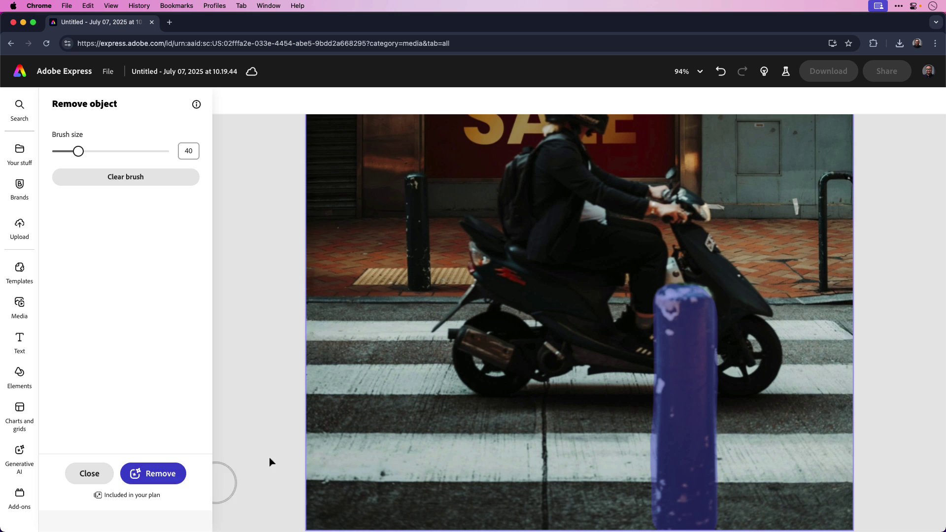
# Paint over the small wall plaque with brush size 20, then fit the whole photo in view.
pyautogui.scroll(-5, 609, 310)
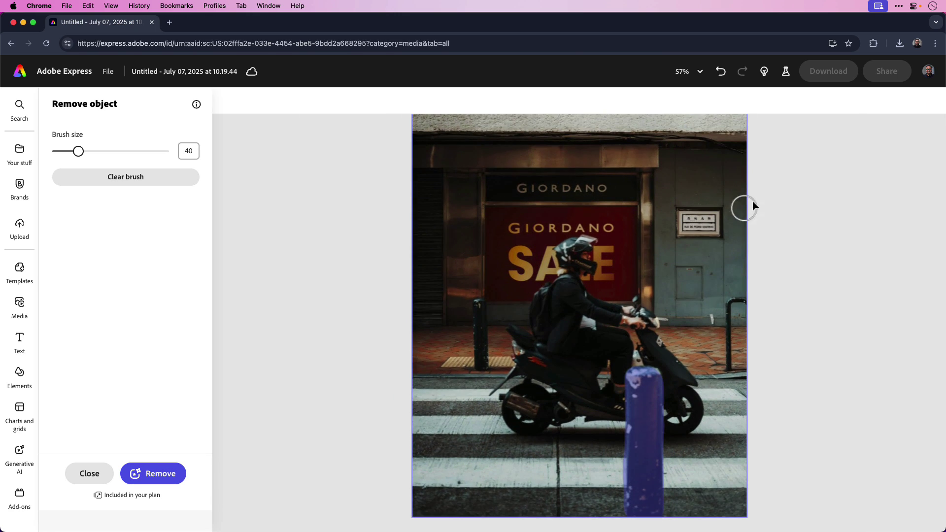
pyautogui.scroll(8, 737, 207)
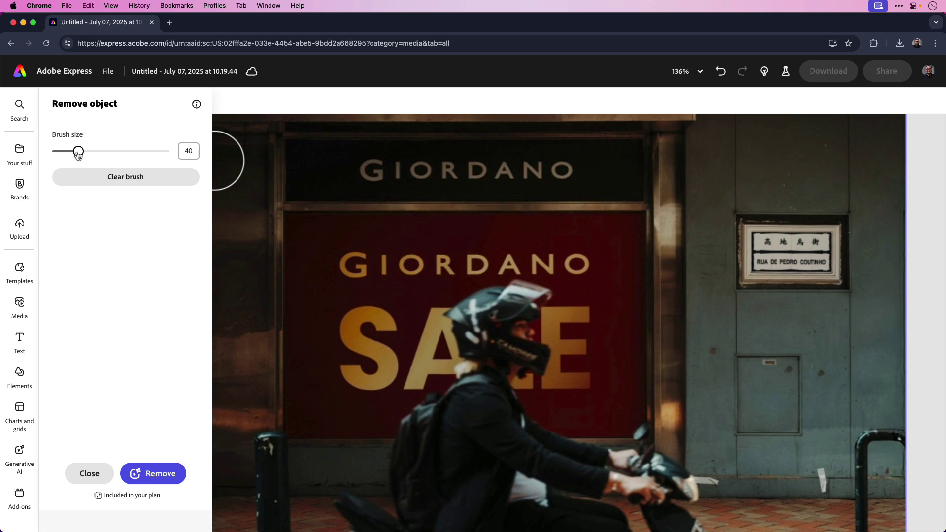
pyautogui.moveTo(78, 151); pyautogui.dragTo(65, 155)
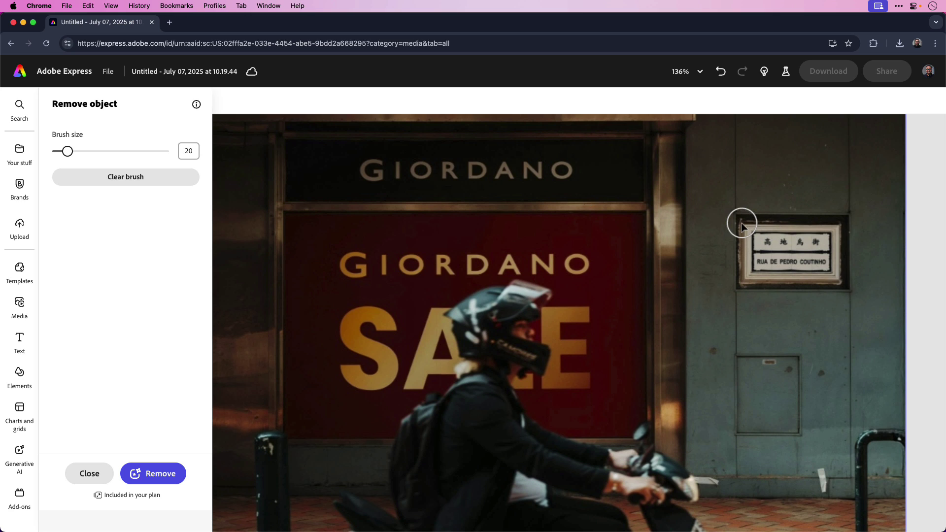
pyautogui.moveTo(743, 223)
pyautogui.mouseDown()
pyautogui.moveTo(741, 279)
pyautogui.moveTo(849, 282)
pyautogui.moveTo(803, 224)
pyautogui.moveTo(774, 249)
pyautogui.mouseUp()
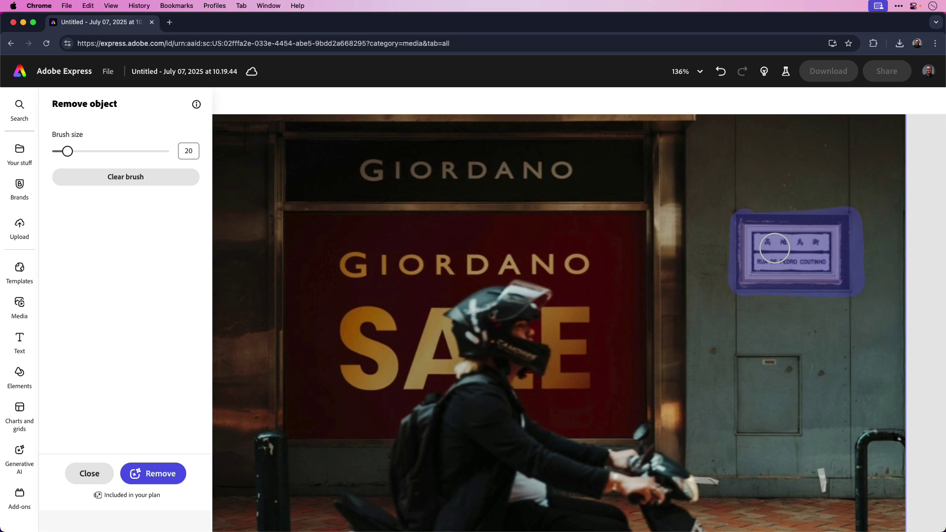
pyautogui.press('super+0')
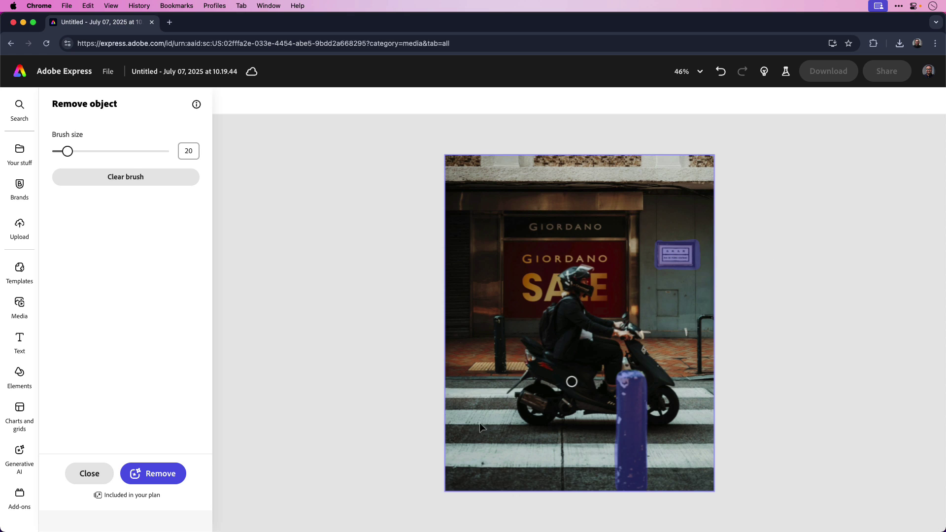
# Erase the marked bollard and plaque, compare results, generate more variations, and keep one.
pyautogui.click(157, 475)
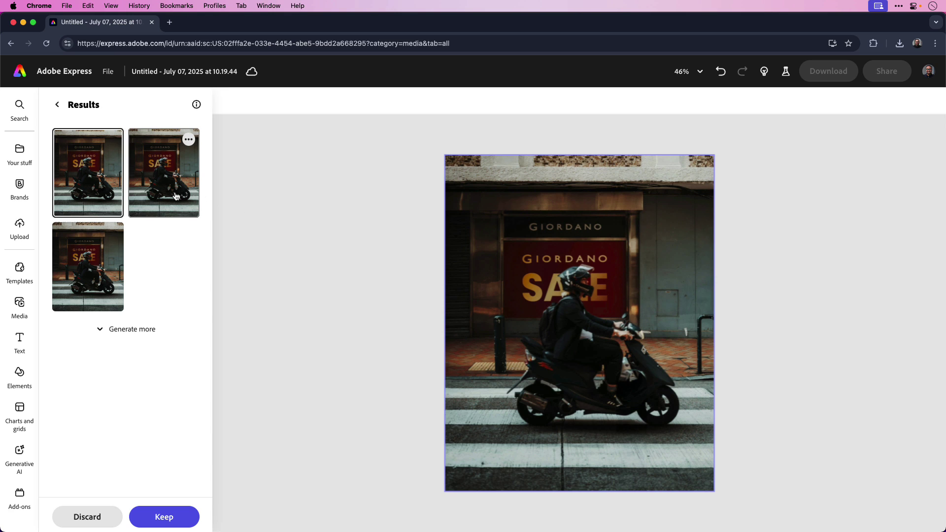
pyautogui.click(96, 277)
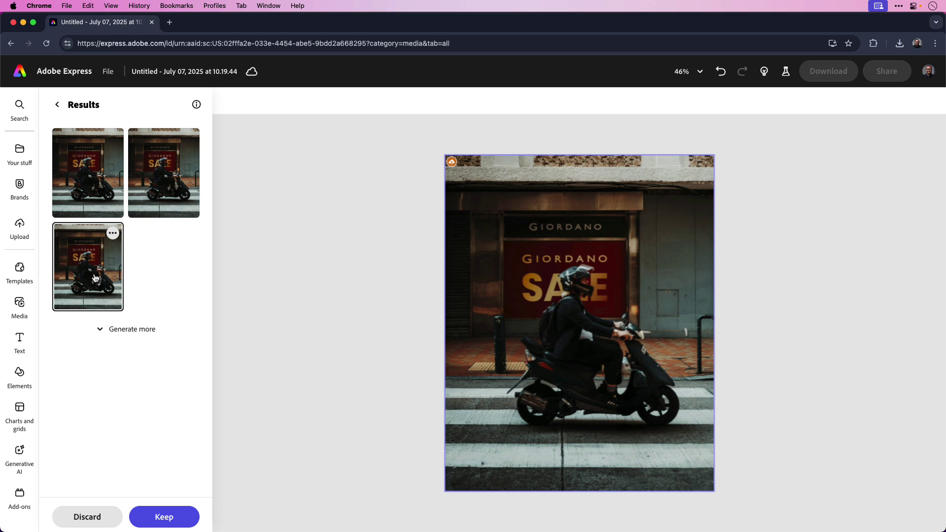
pyautogui.click(164, 192)
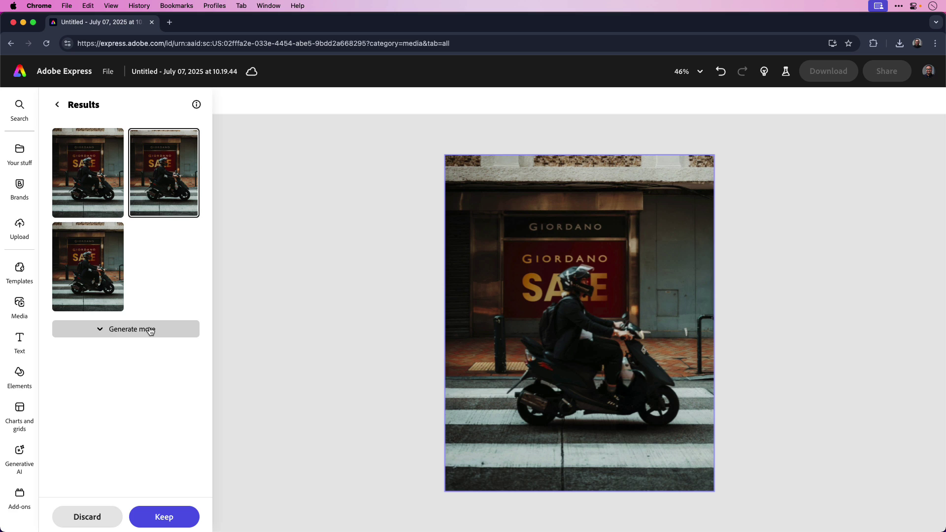
pyautogui.click(148, 329)
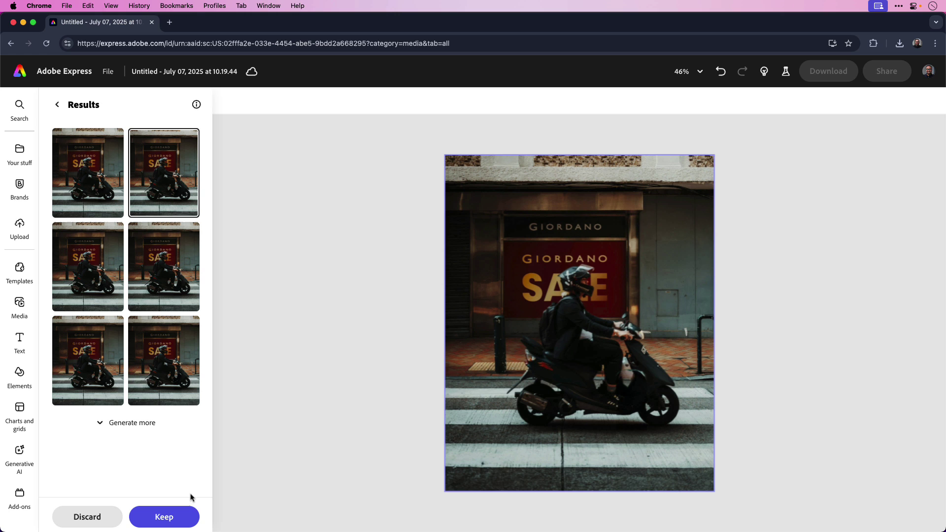
pyautogui.click(164, 517)
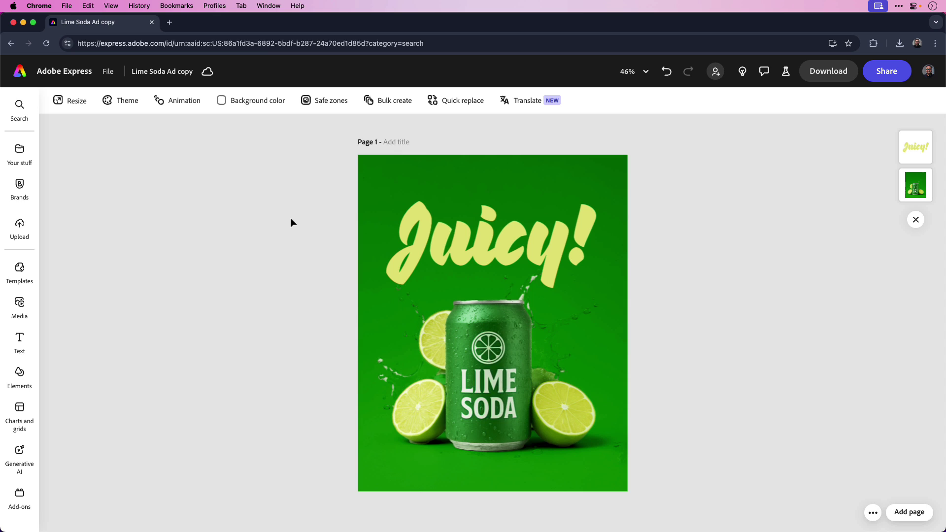
# Select the Juicy! headline and begin a custom effect under Generate text effects.
pyautogui.click(442, 226)
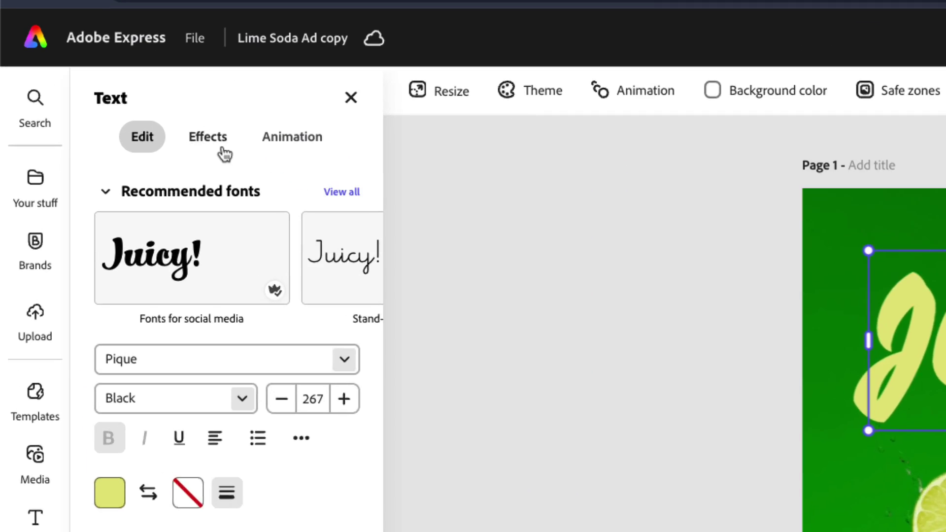
pyautogui.click(117, 129)
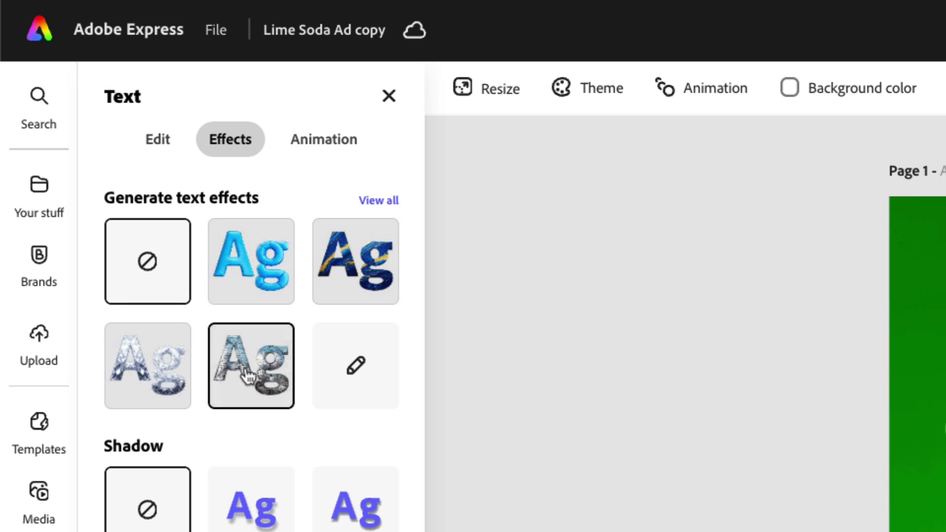
pyautogui.click(382, 392)
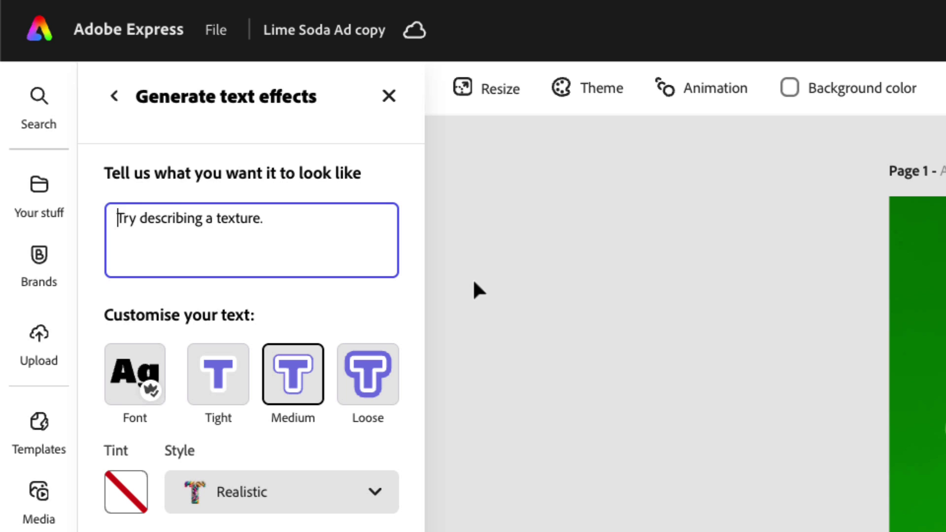
# Generate 'lime peel texture with water droplets' effects and apply the fourth variation to Juicy!
pyautogui.write('lime peel texture with water droplets')
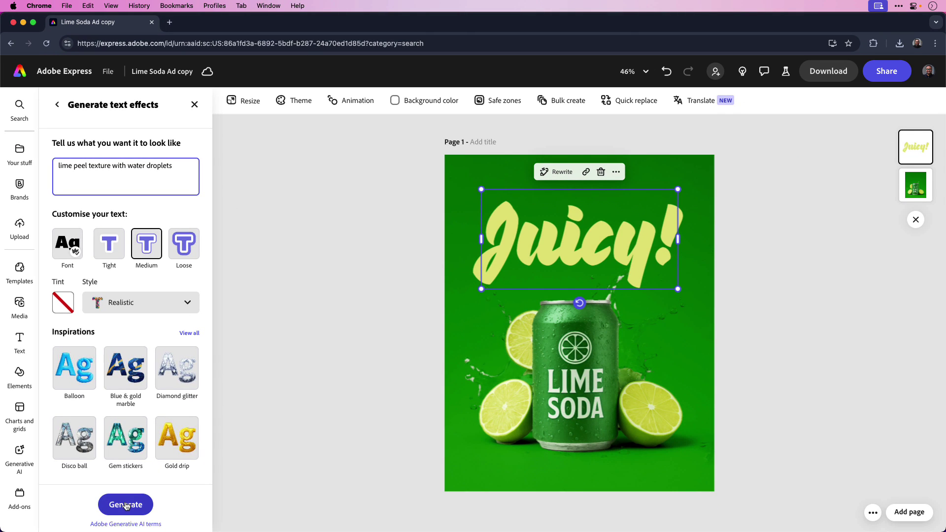
pyautogui.click(126, 505)
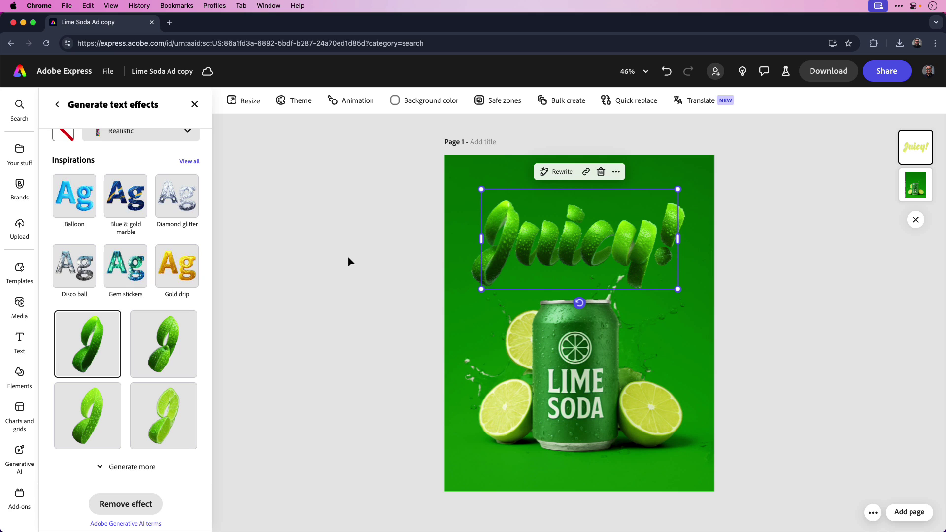
pyautogui.click(180, 356)
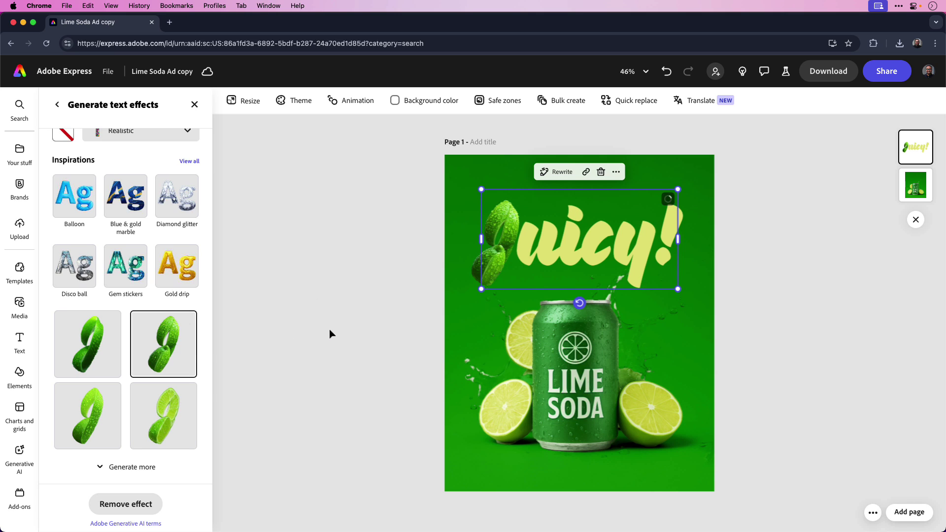
pyautogui.click(100, 412)
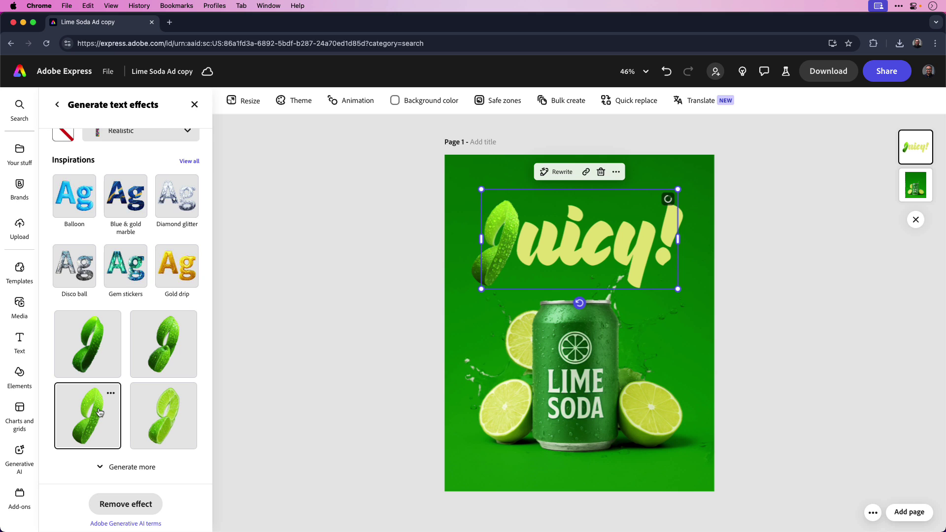
pyautogui.click(155, 416)
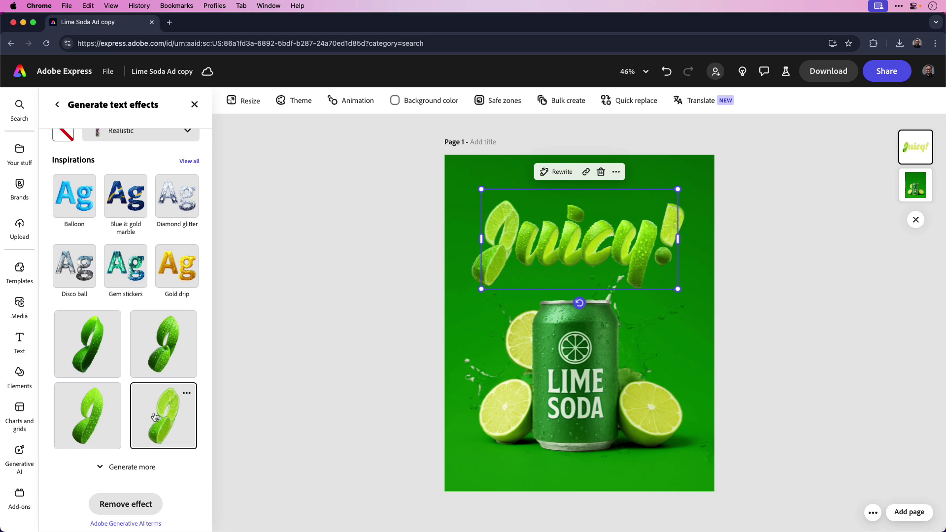
pyautogui.click(348, 277)
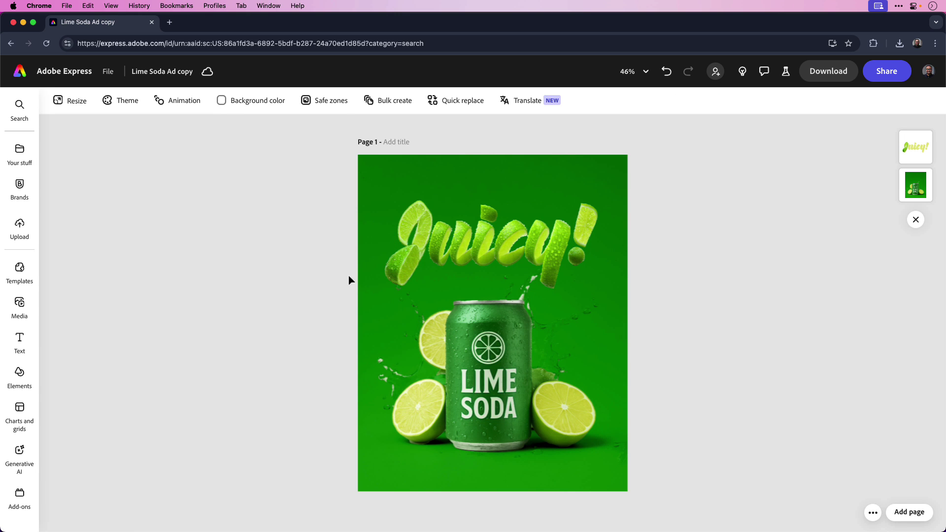
pyautogui.scroll(5, 506, 237)
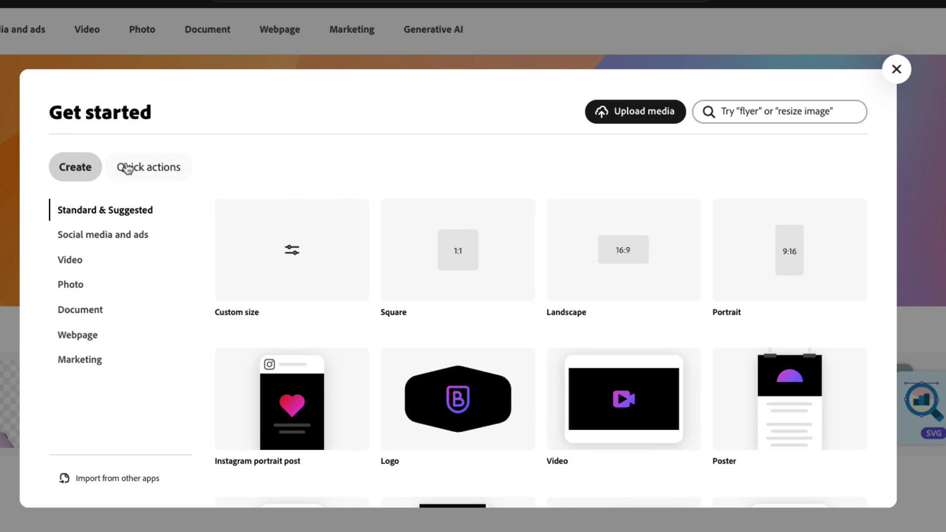
# Open the Resize video tool from the Video quick actions in Get started.
pyautogui.click(148, 172)
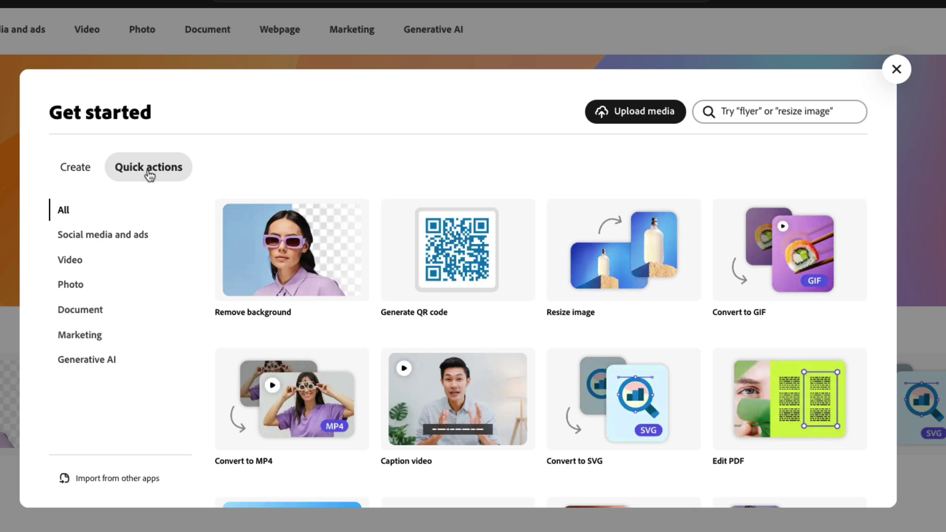
pyautogui.click(83, 263)
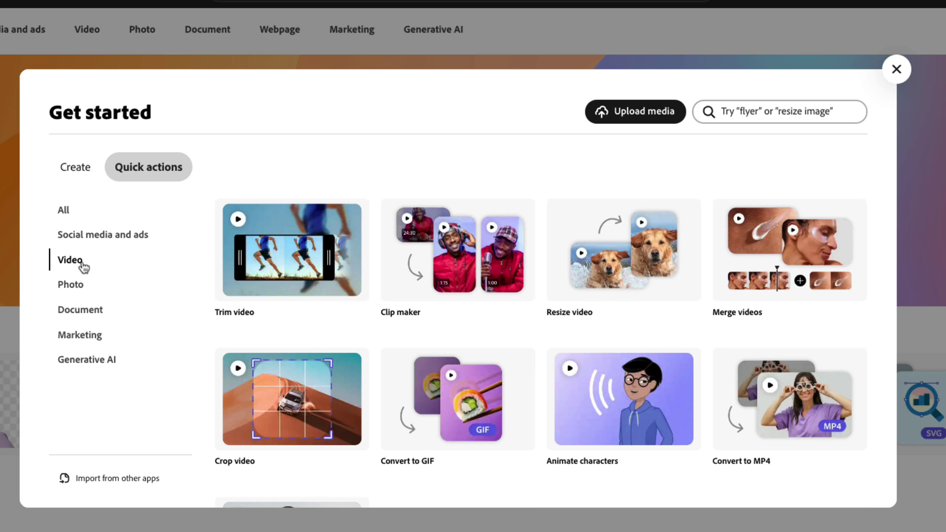
pyautogui.click(620, 287)
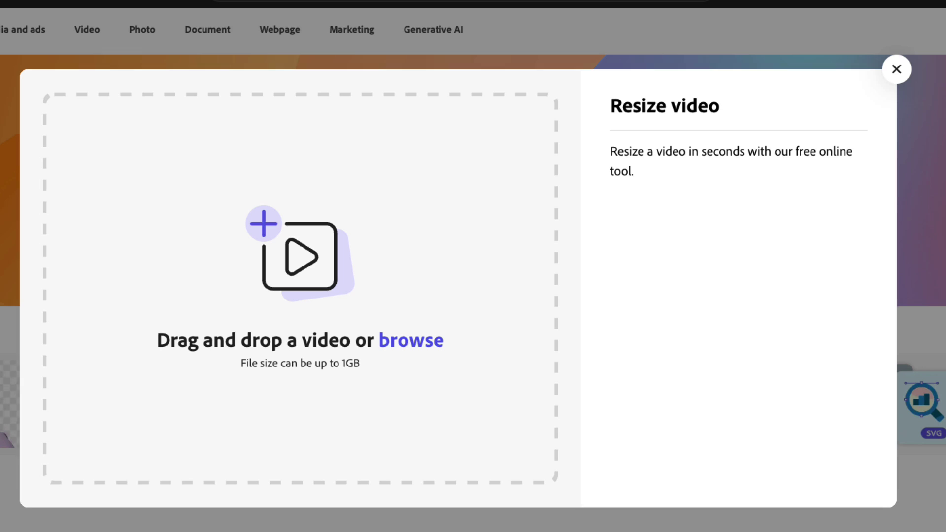
# Resize the podcaster video to Instagram Square 1080×1080, reframe the presenter, and download it.
pyautogui.moveTo(298, 27); pyautogui.dragTo(337, 217)
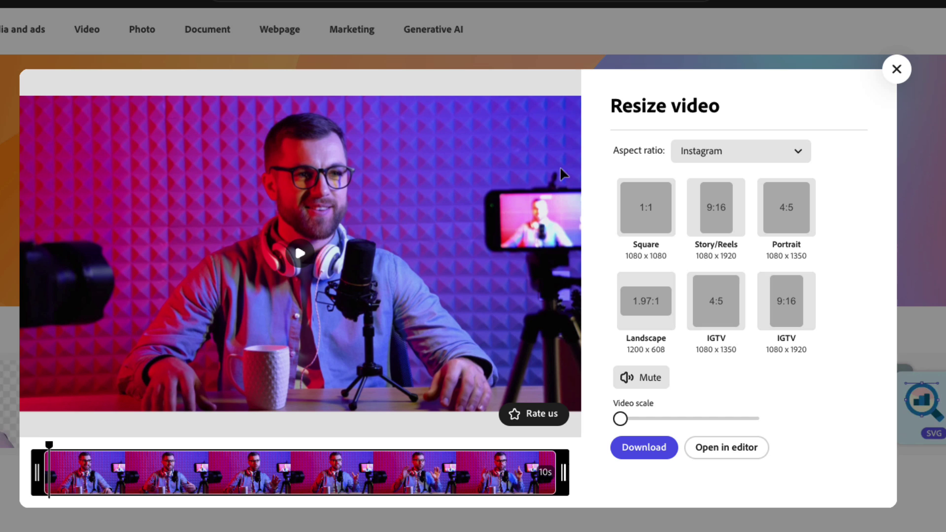
pyautogui.click(762, 154)
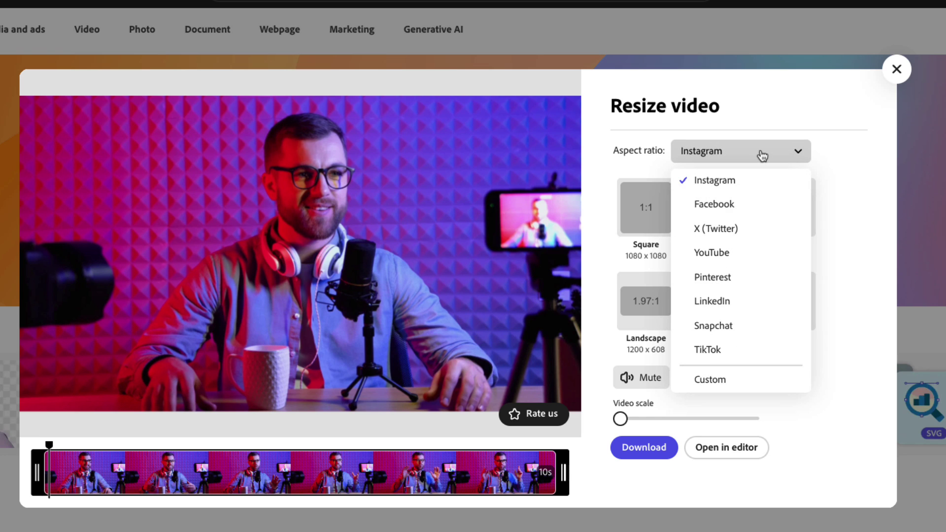
pyautogui.click(758, 188)
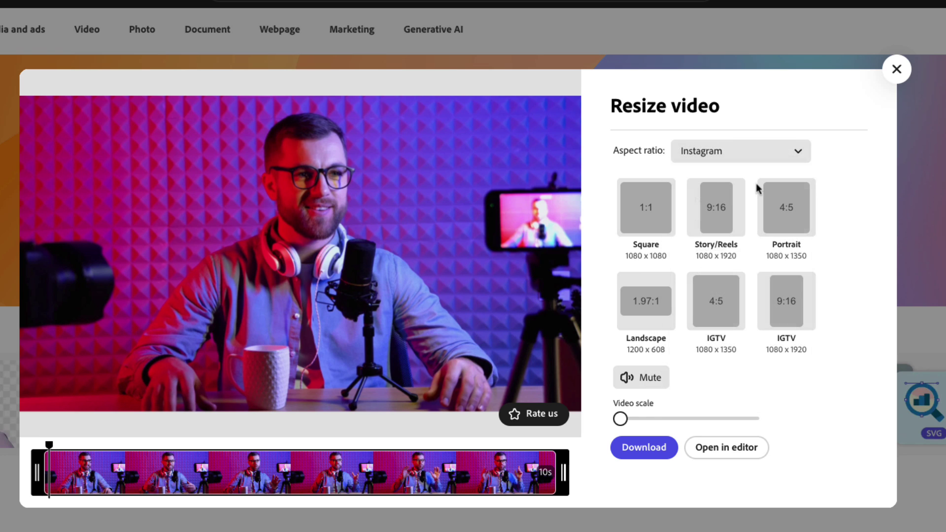
pyautogui.click(661, 200)
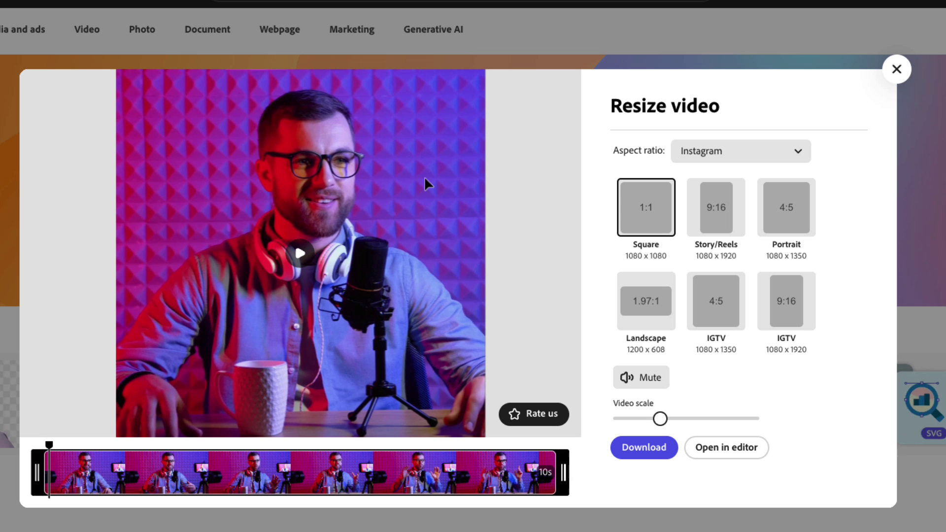
pyautogui.moveTo(431, 180); pyautogui.dragTo(362, 176)
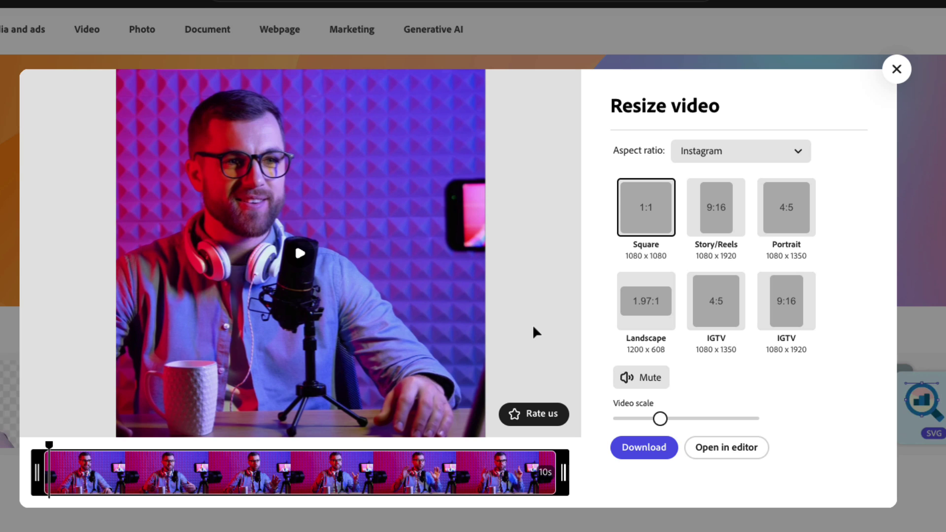
pyautogui.click(630, 446)
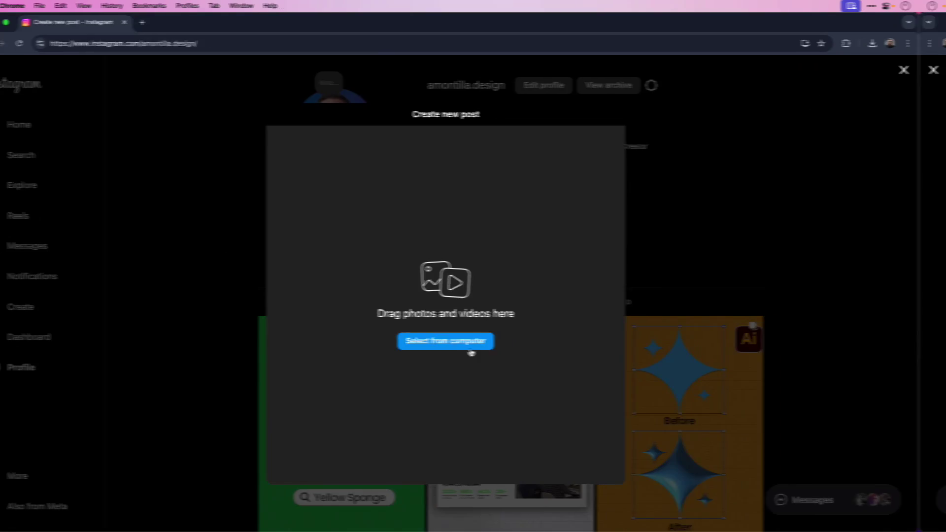
# Load content creator 1080x1080.mp4 from the computer into the new Instagram post.
pyautogui.click(467, 345)
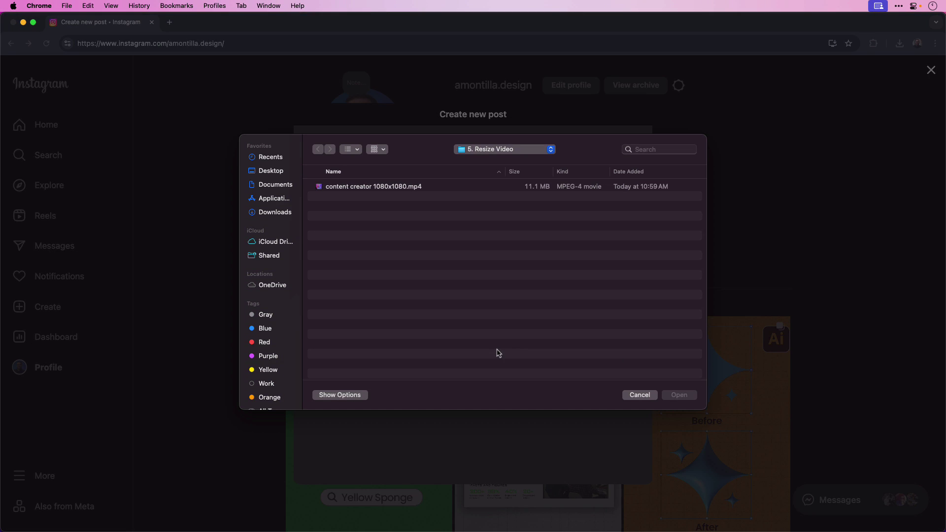
pyautogui.click(405, 188)
pyautogui.click(675, 395)
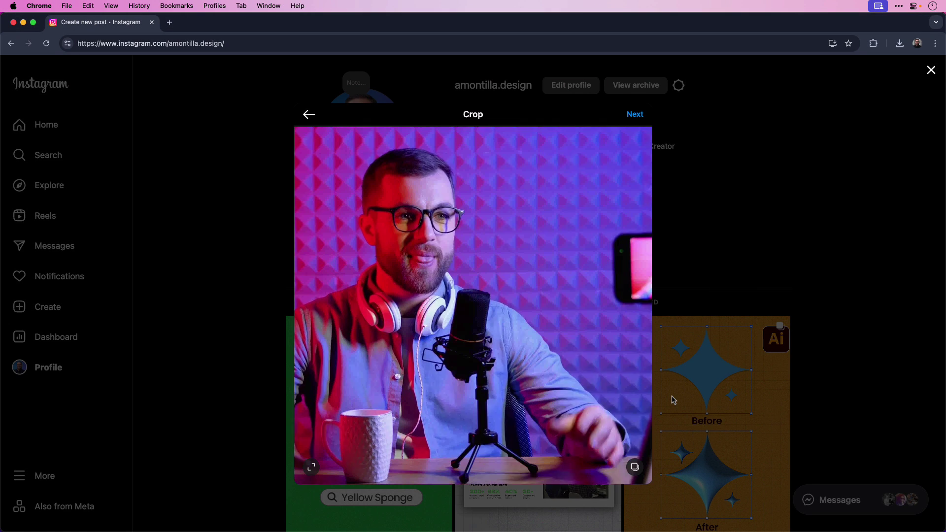